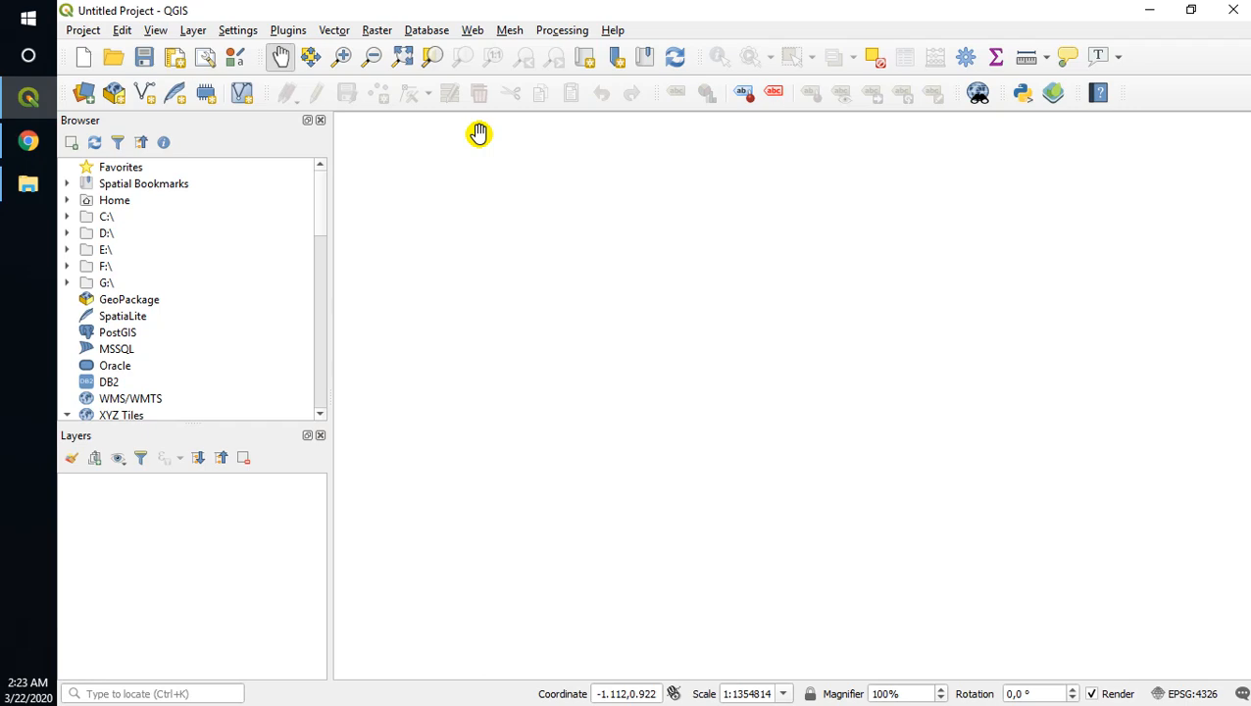
Switch to Chrome, look over the YouTube channel's uploaded videos, and return to QGIS
{"action": "left_click", "coordinate": [47, 154]}
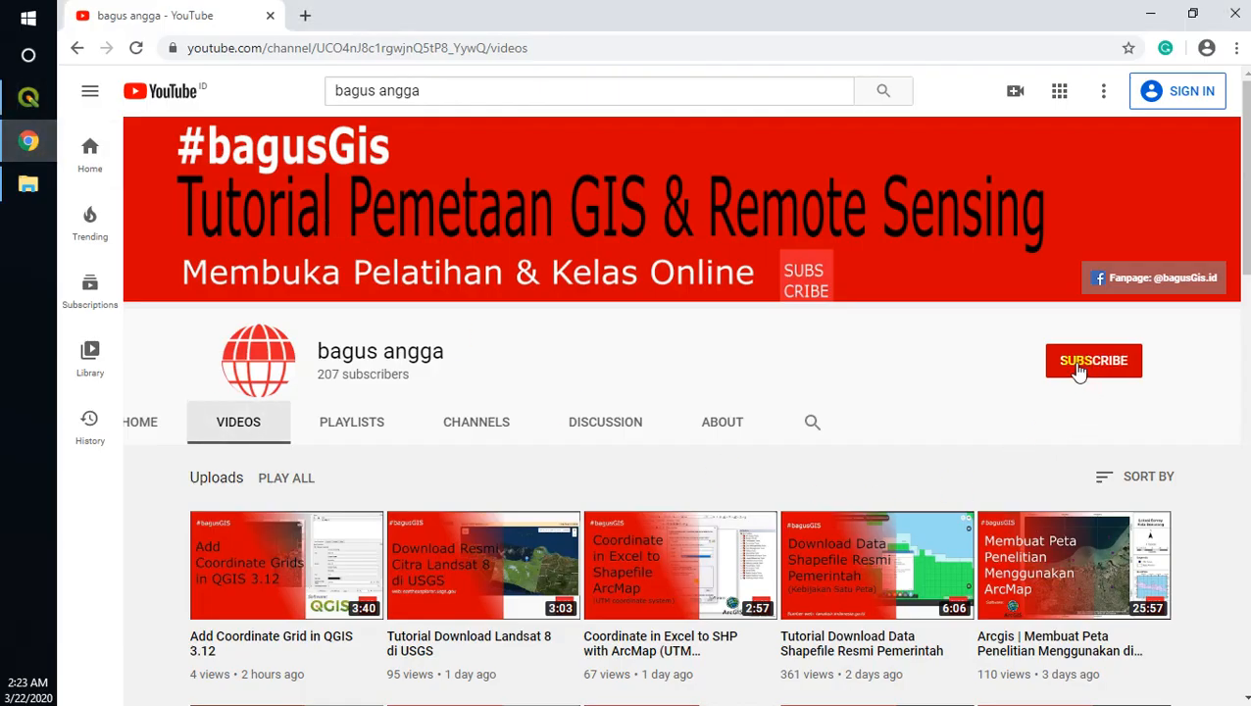
{"action": "scroll", "coordinate": [323, 421], "scroll_direction": "down", "scroll_amount": 3}
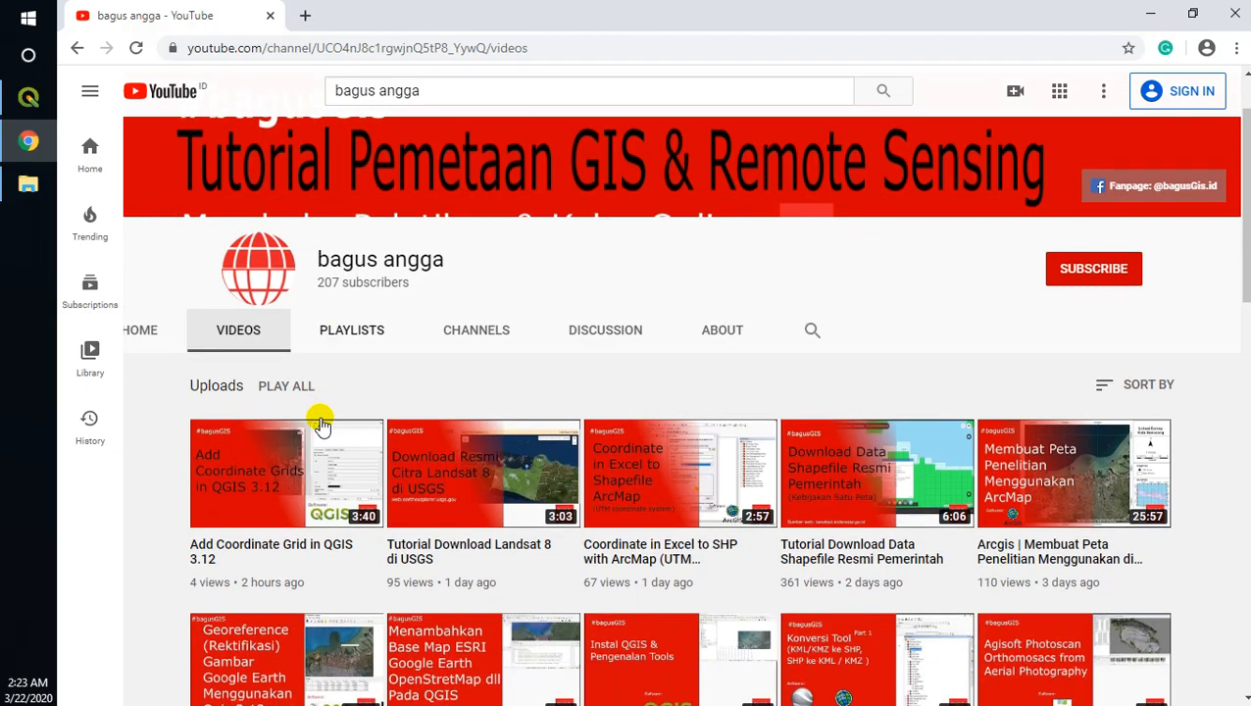
{"action": "scroll", "coordinate": [546, 519], "scroll_direction": "down", "scroll_amount": 12}
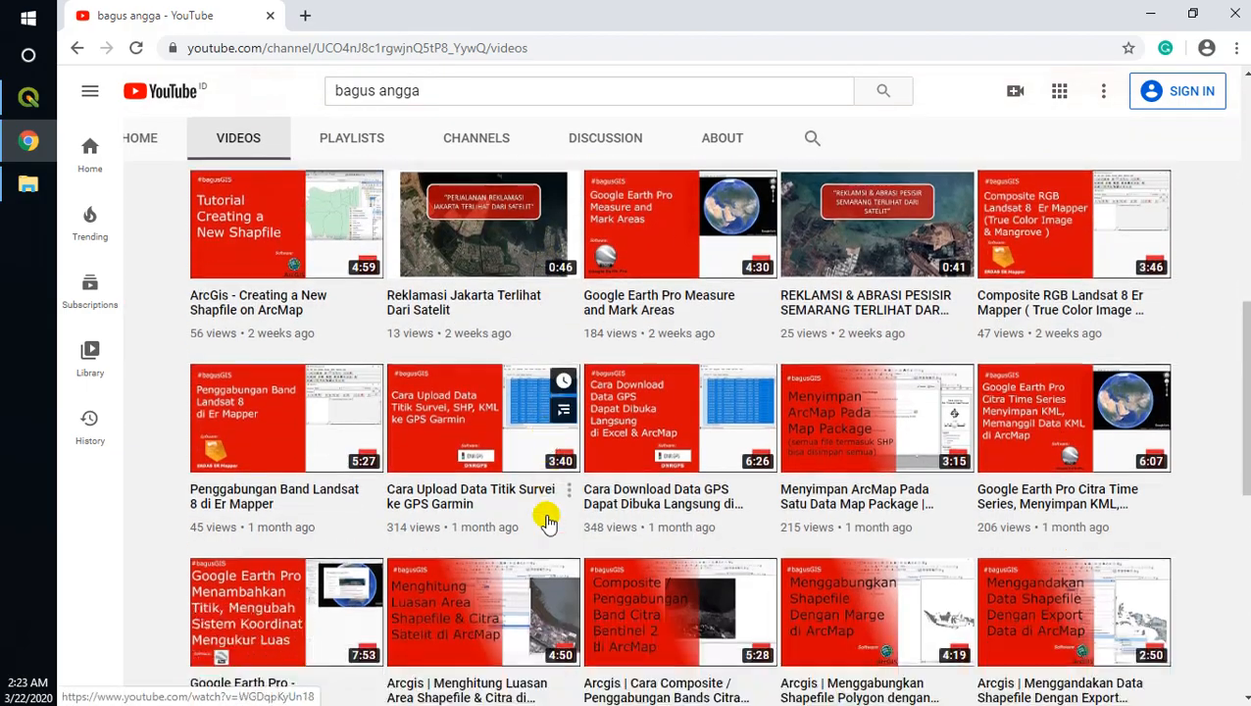
{"action": "scroll", "coordinate": [546, 523], "scroll_direction": "up", "scroll_amount": 12}
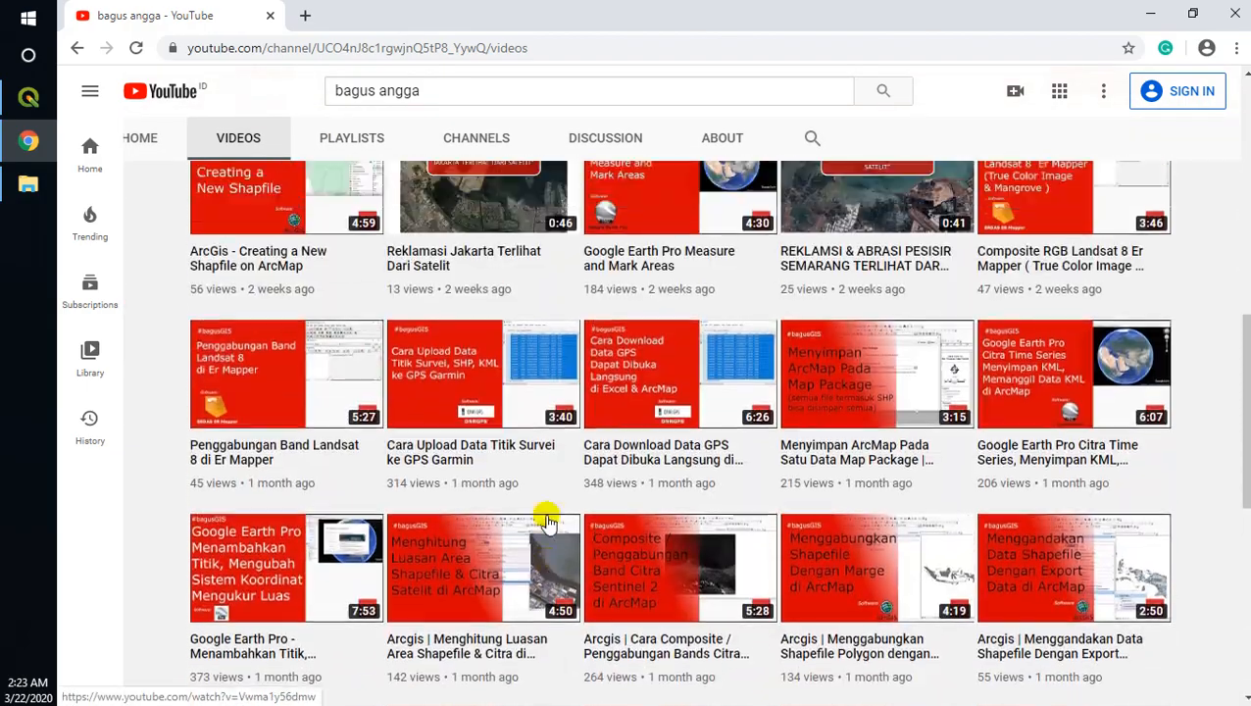
{"action": "scroll", "coordinate": [837, 343], "scroll_direction": "up", "scroll_amount": 3}
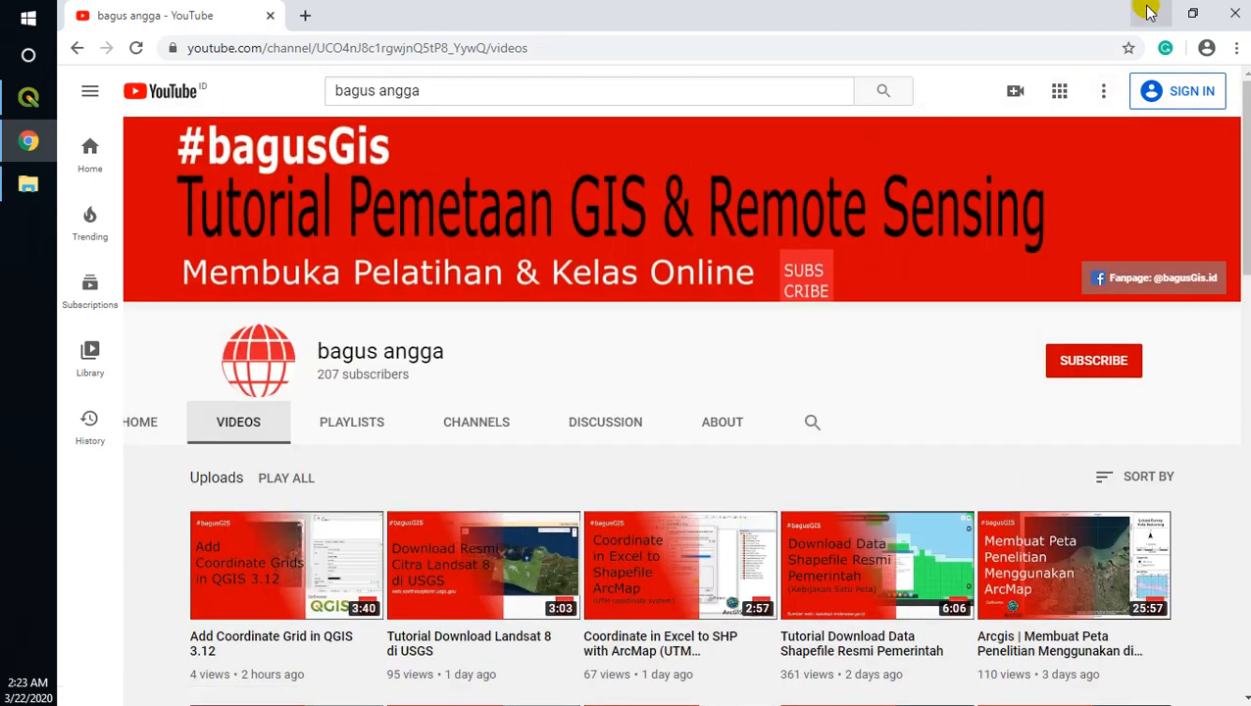
{"action": "left_click", "coordinate": [1149, 12]}
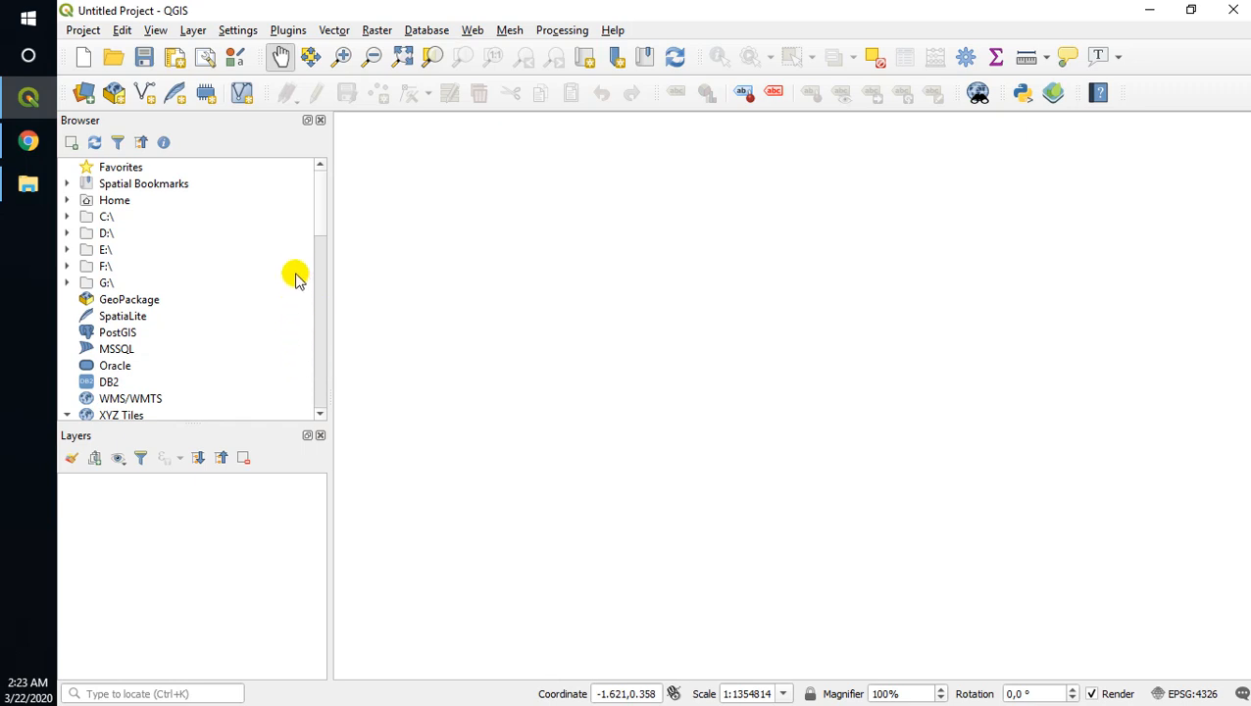
Add the Bing VirtualEarth XYZ tile layer to the project's layers
{"action": "scroll", "coordinate": [323, 263], "scroll_direction": "down", "scroll_amount": 2}
{"action": "mouse_move", "coordinate": [323, 263]}
{"action": "left_mouse_down"}
{"action": "mouse_move", "coordinate": [316, 327]}
{"action": "mouse_move", "coordinate": [304, 274]}
{"action": "left_mouse_up"}
{"action": "left_click", "coordinate": [180, 271]}
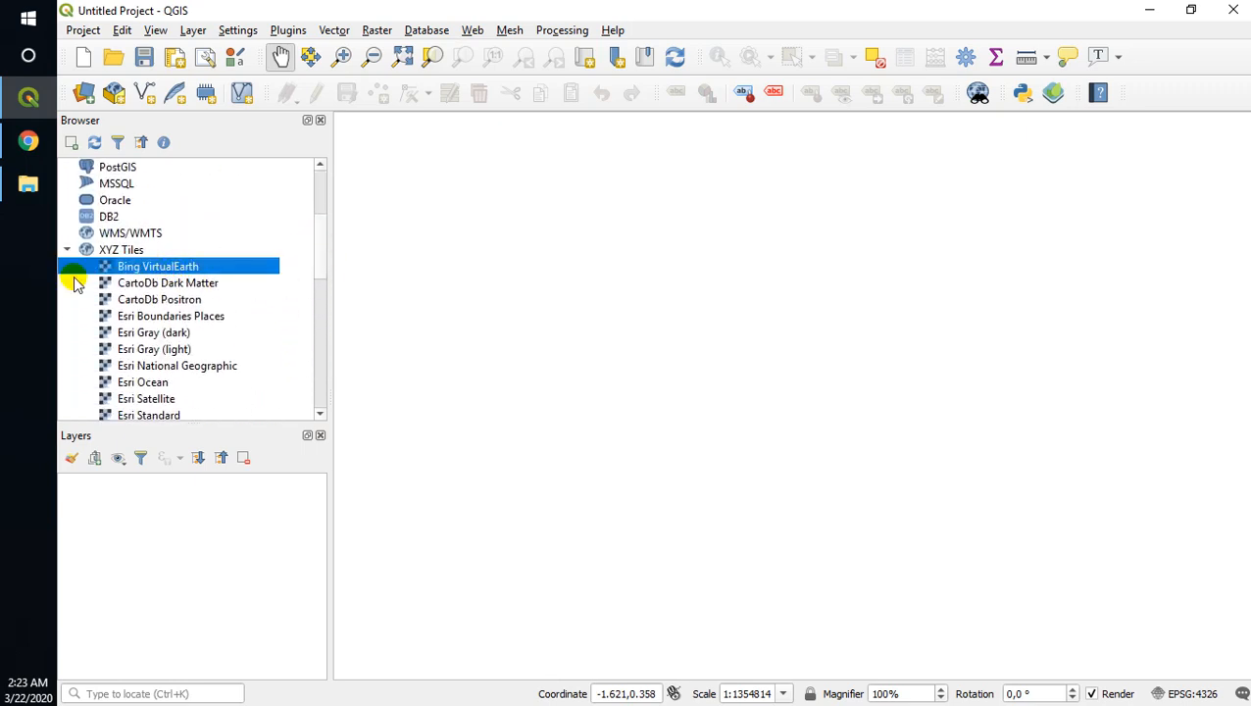
{"action": "left_click_drag", "start_coordinate": [140, 262], "coordinate": [139, 511]}
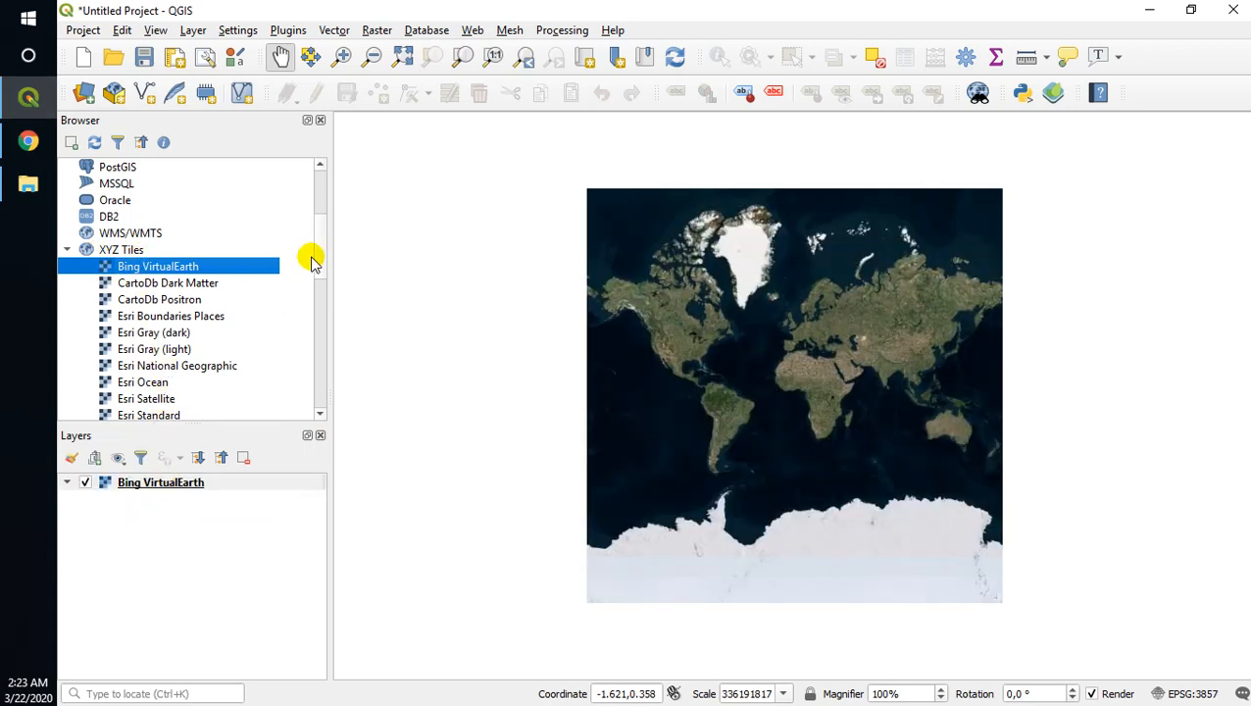
{"action": "scroll", "coordinate": [317, 258], "scroll_direction": "down", "scroll_amount": 2}
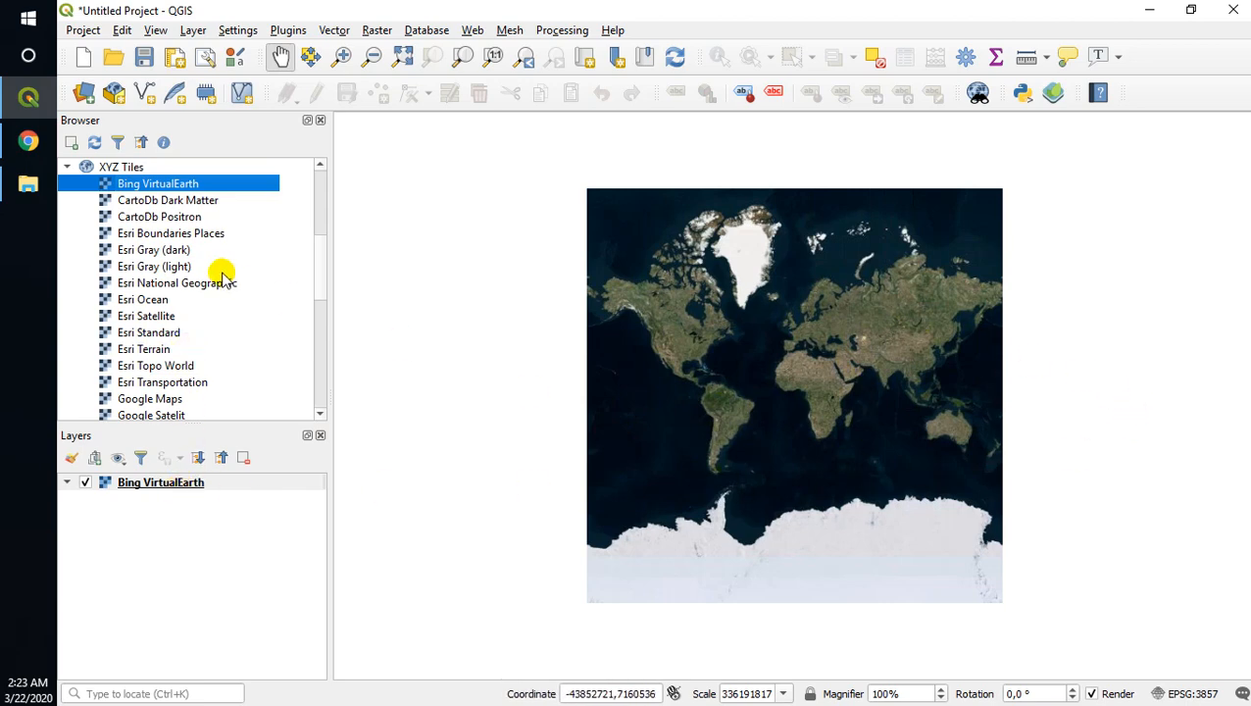
Create a print layout titled "layout" and draw a map item covering its whole page
{"action": "left_click", "coordinate": [172, 61]}
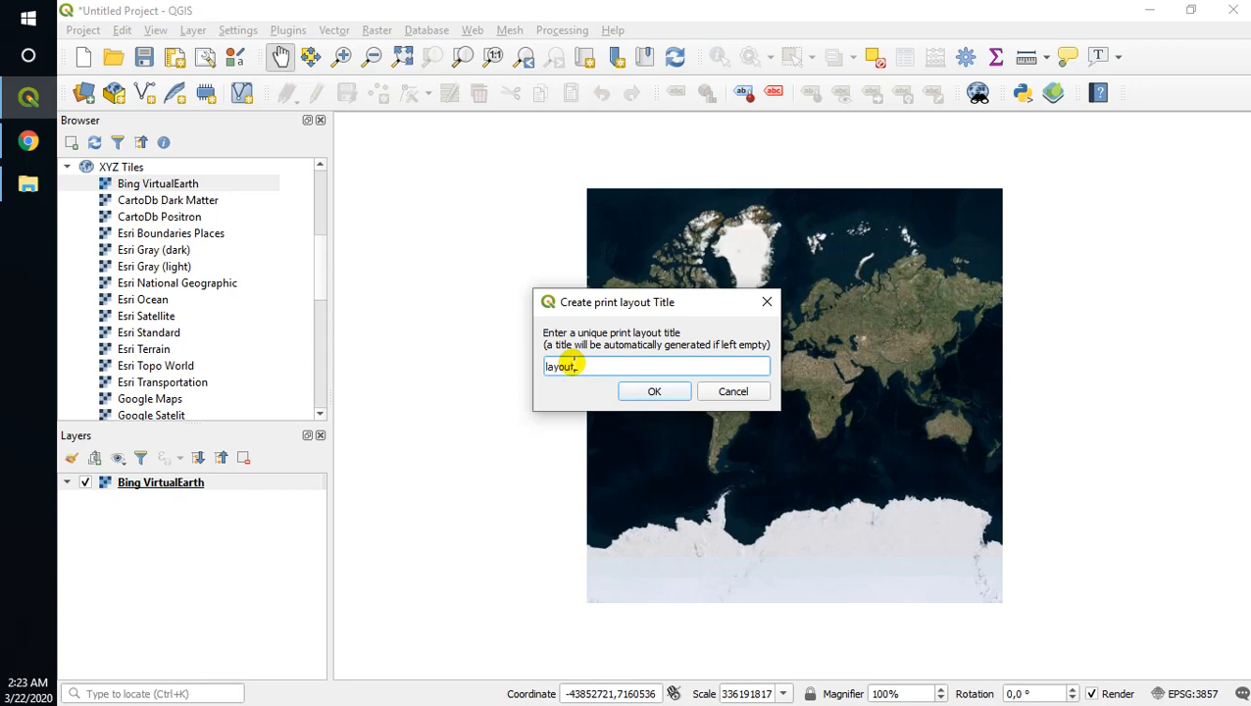
{"action": "key", "text": "Return"}
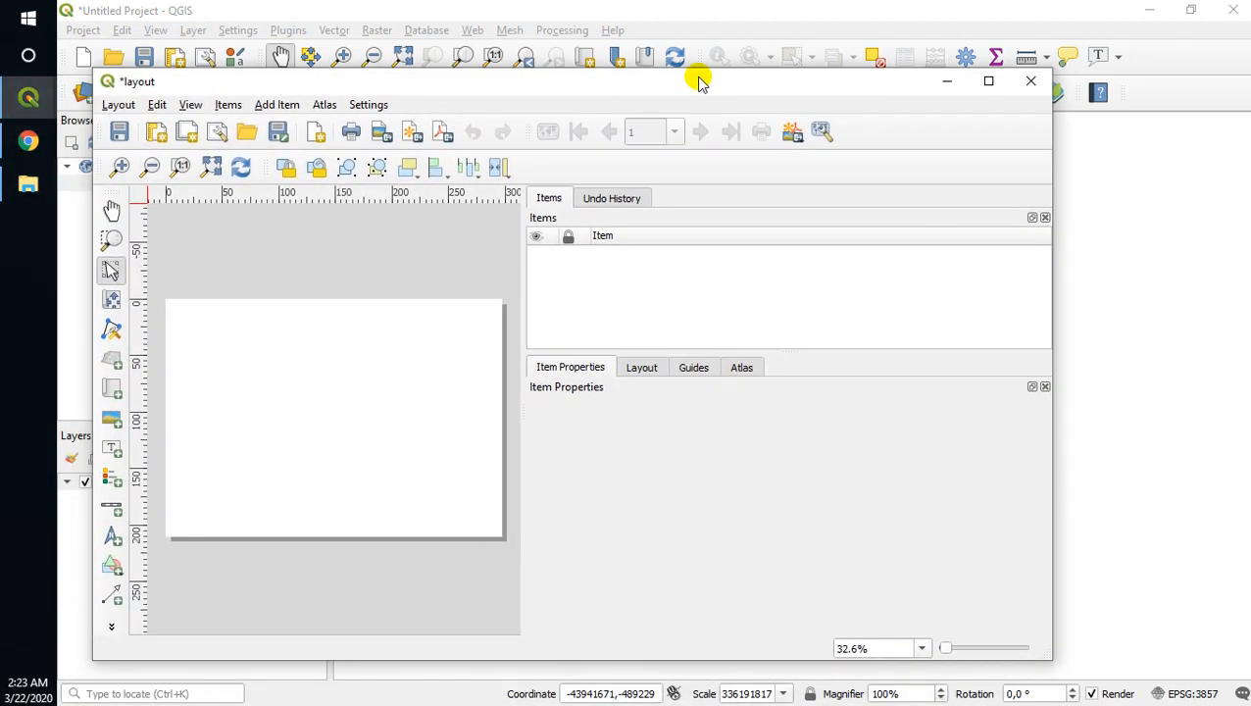
{"action": "double_click", "coordinate": [701, 81]}
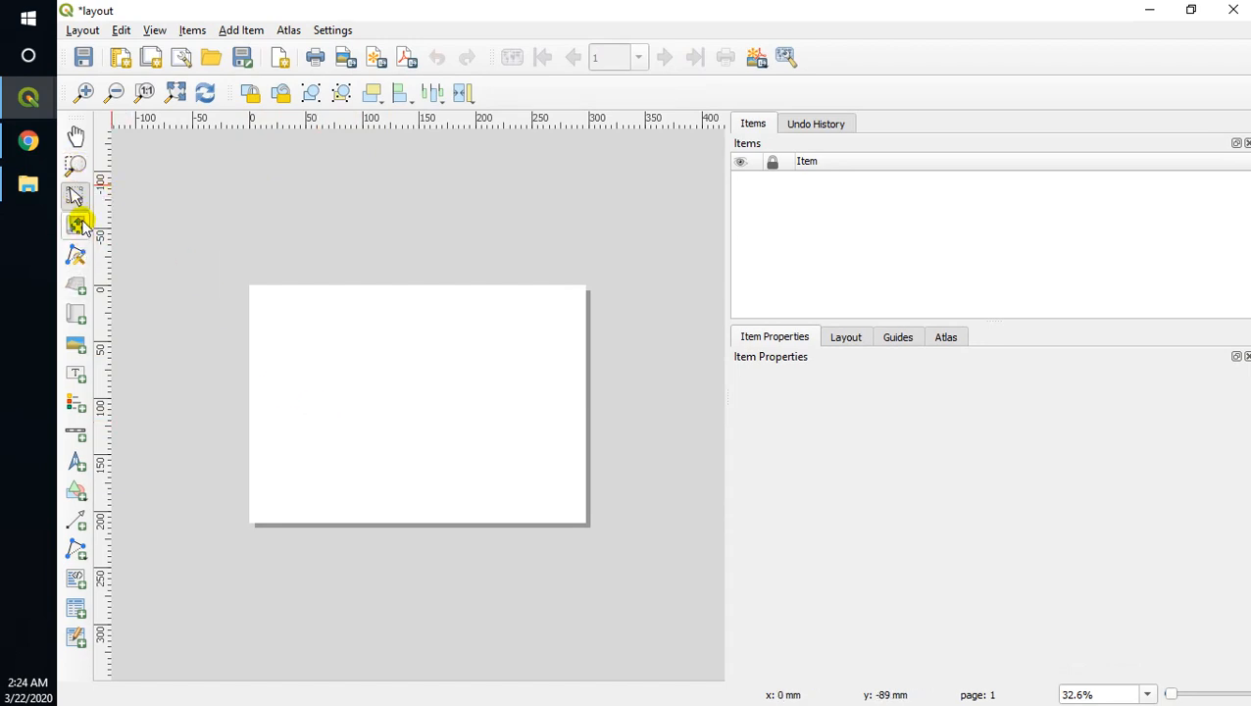
{"action": "left_click", "coordinate": [80, 315]}
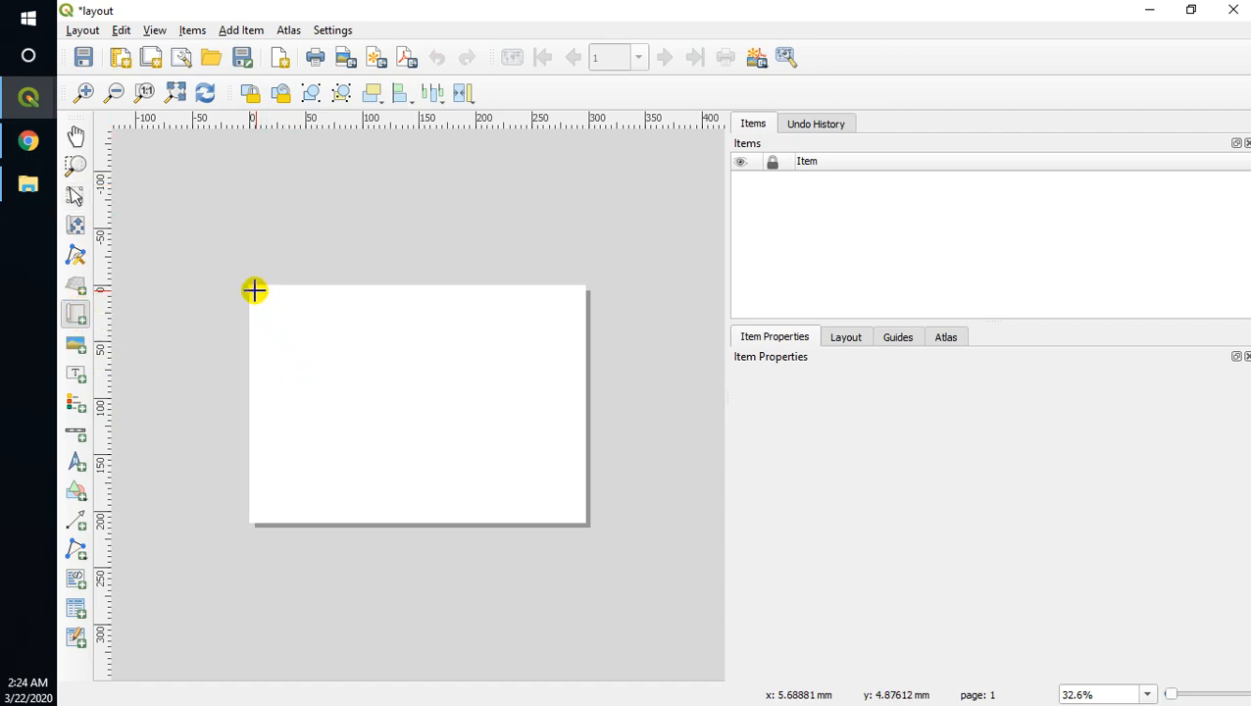
{"action": "left_click_drag", "start_coordinate": [252, 290], "coordinate": [584, 522]}
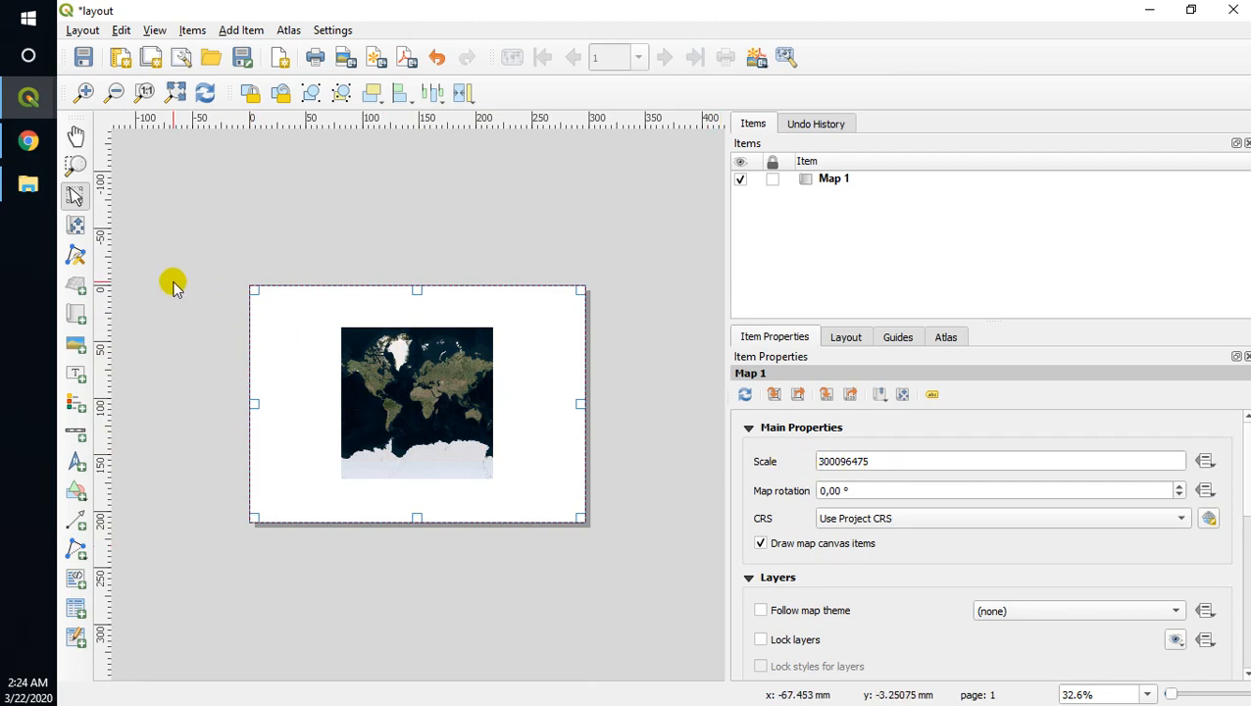
Zoom and reposition the map's content onto the coastal reclamation area beside the airport runway, at a scale of about 1:18300
{"action": "left_click", "coordinate": [75, 227]}
{"action": "mouse_move", "coordinate": [425, 405]}
{"action": "left_mouse_down"}
{"action": "mouse_move", "coordinate": [409, 411]}
{"action": "mouse_move", "coordinate": [425, 400]}
{"action": "left_mouse_up"}
{"action": "scroll", "coordinate": [468, 405], "scroll_direction": "up", "scroll_amount": 4}
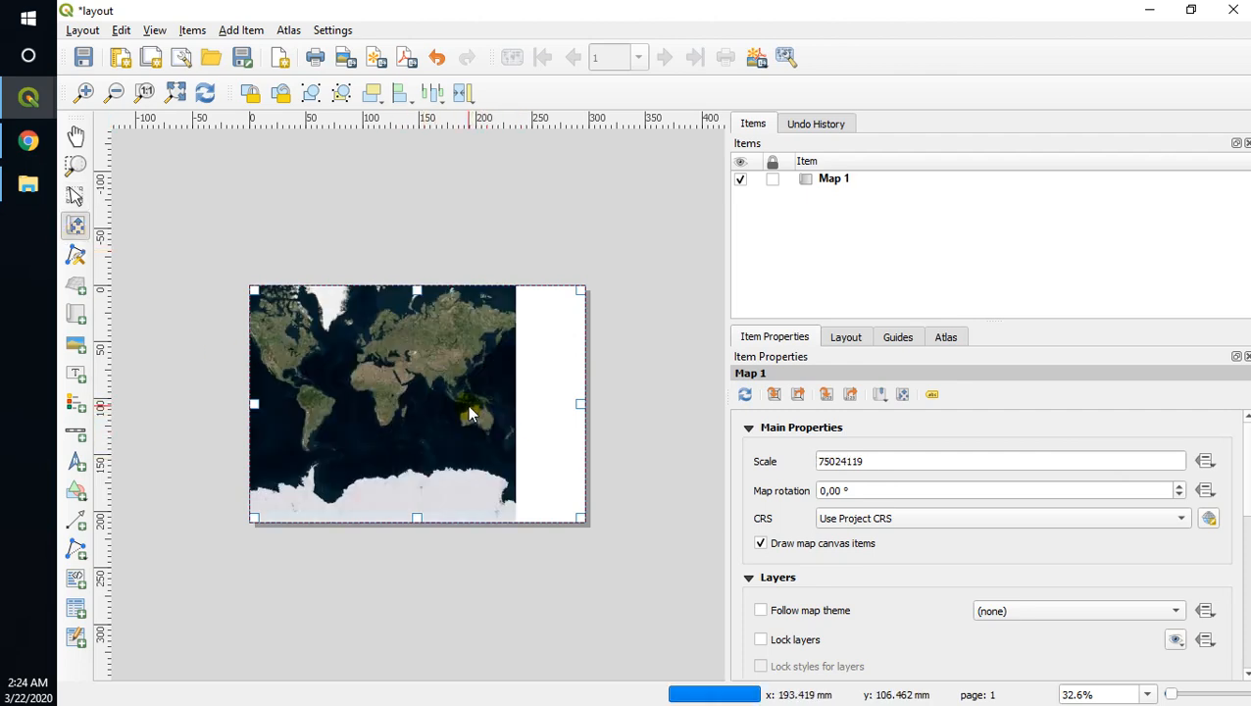
{"action": "scroll", "coordinate": [429, 397], "scroll_direction": "up", "scroll_amount": 5}
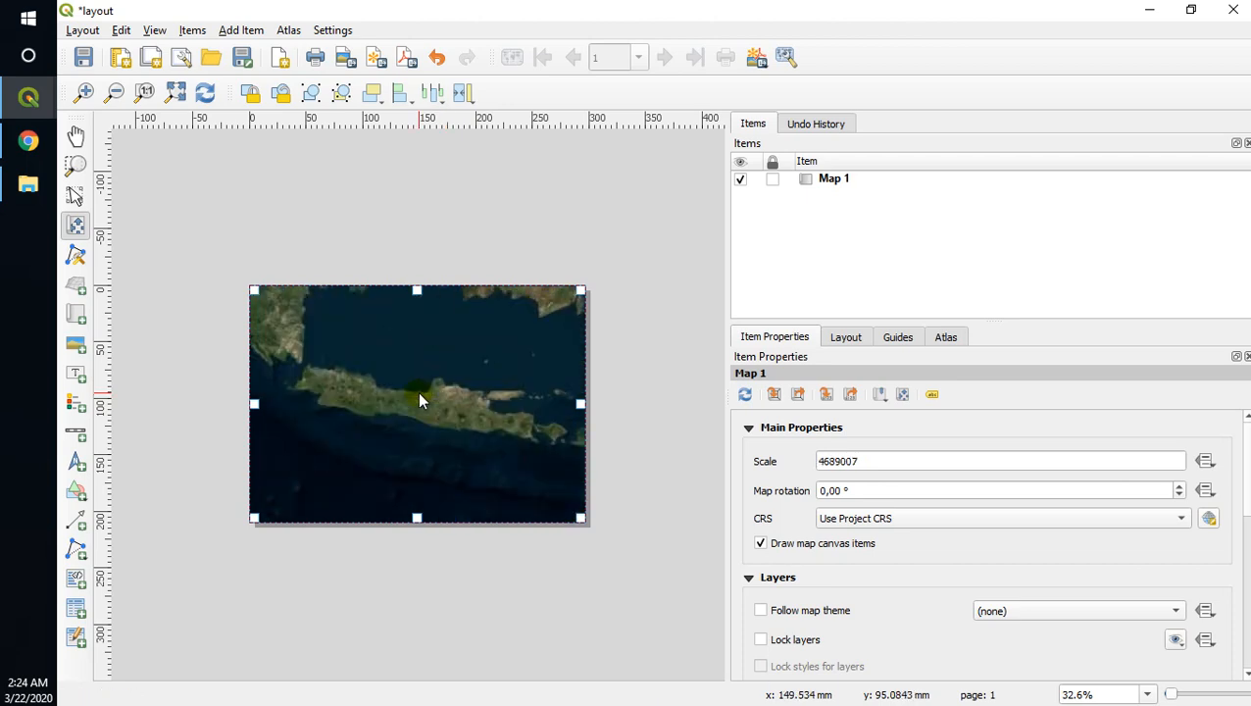
{"action": "scroll", "coordinate": [432, 402], "scroll_direction": "up", "scroll_amount": 3}
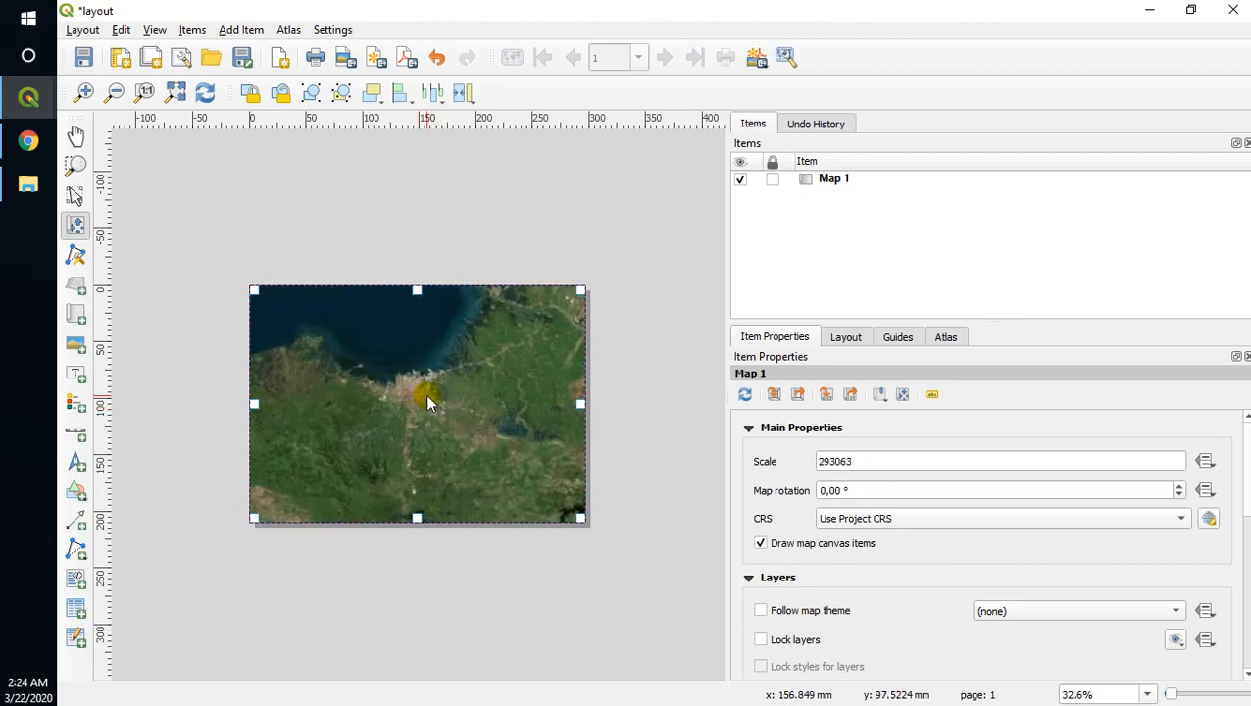
{"action": "left_click_drag", "start_coordinate": [383, 357], "coordinate": [451, 482]}
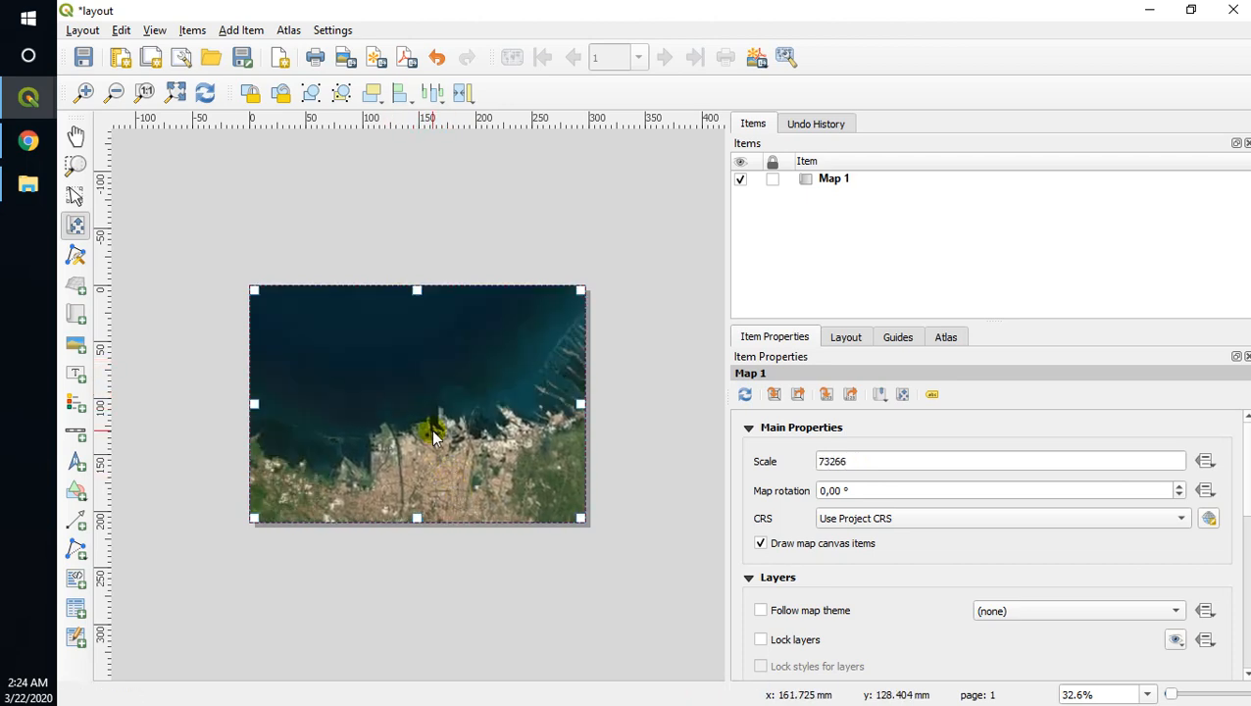
{"action": "scroll", "coordinate": [433, 438], "scroll_direction": "up", "scroll_amount": 1}
{"action": "left_click_drag", "start_coordinate": [398, 447], "coordinate": [517, 377]}
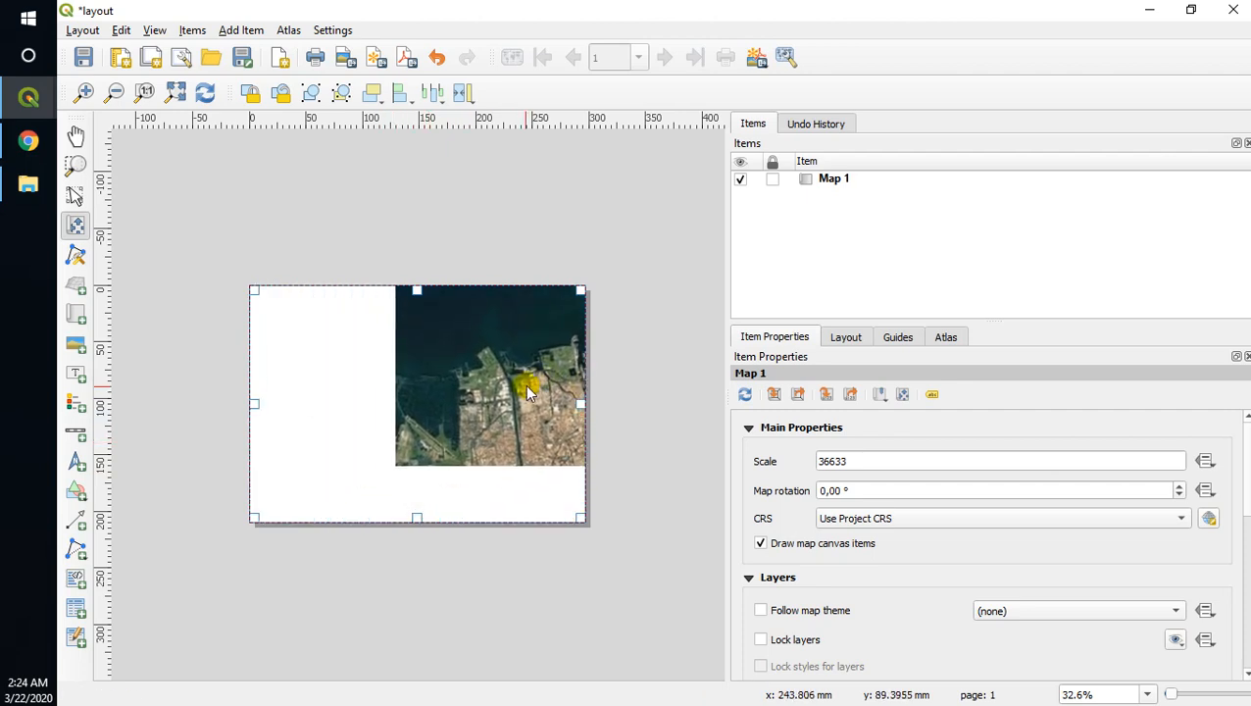
{"action": "left_click_drag", "start_coordinate": [413, 418], "coordinate": [531, 410]}
{"action": "scroll", "coordinate": [402, 427], "scroll_direction": "up", "scroll_amount": 1}
{"action": "left_click_drag", "start_coordinate": [270, 472], "coordinate": [428, 461]}
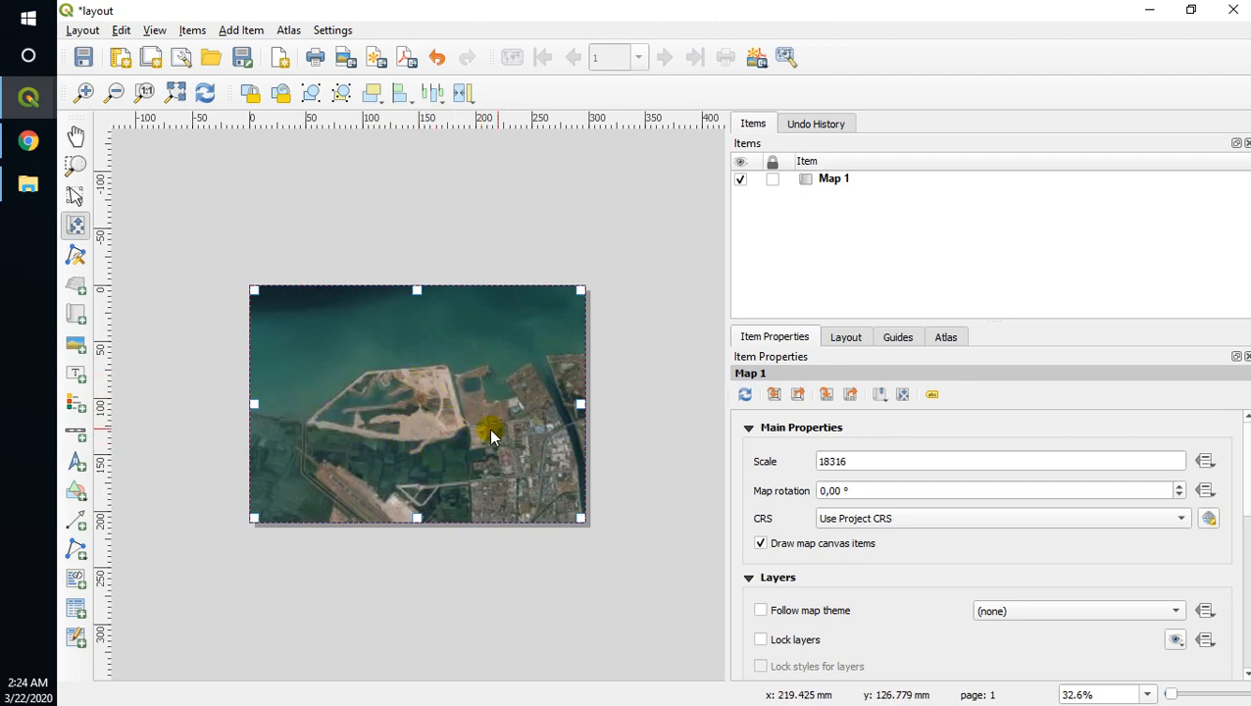
{"action": "left_click_drag", "start_coordinate": [492, 425], "coordinate": [456, 441]}
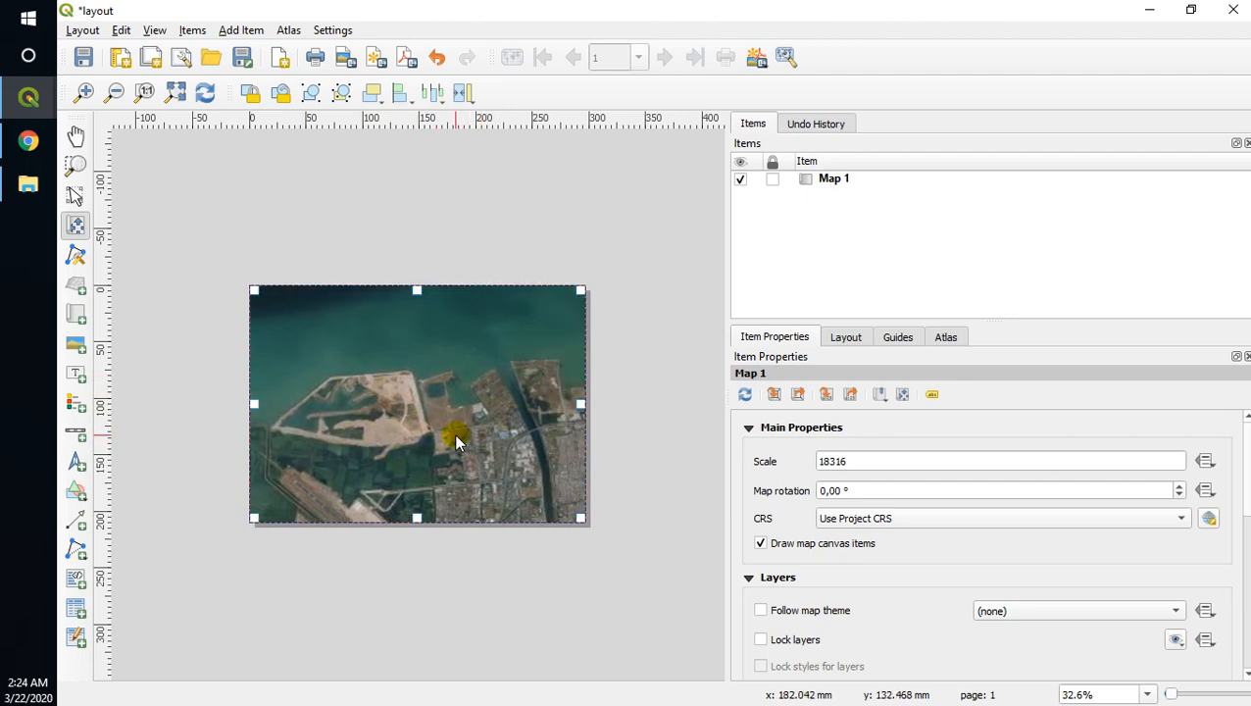
Set the map item's scale to 25000
{"action": "double_click", "coordinate": [860, 461]}
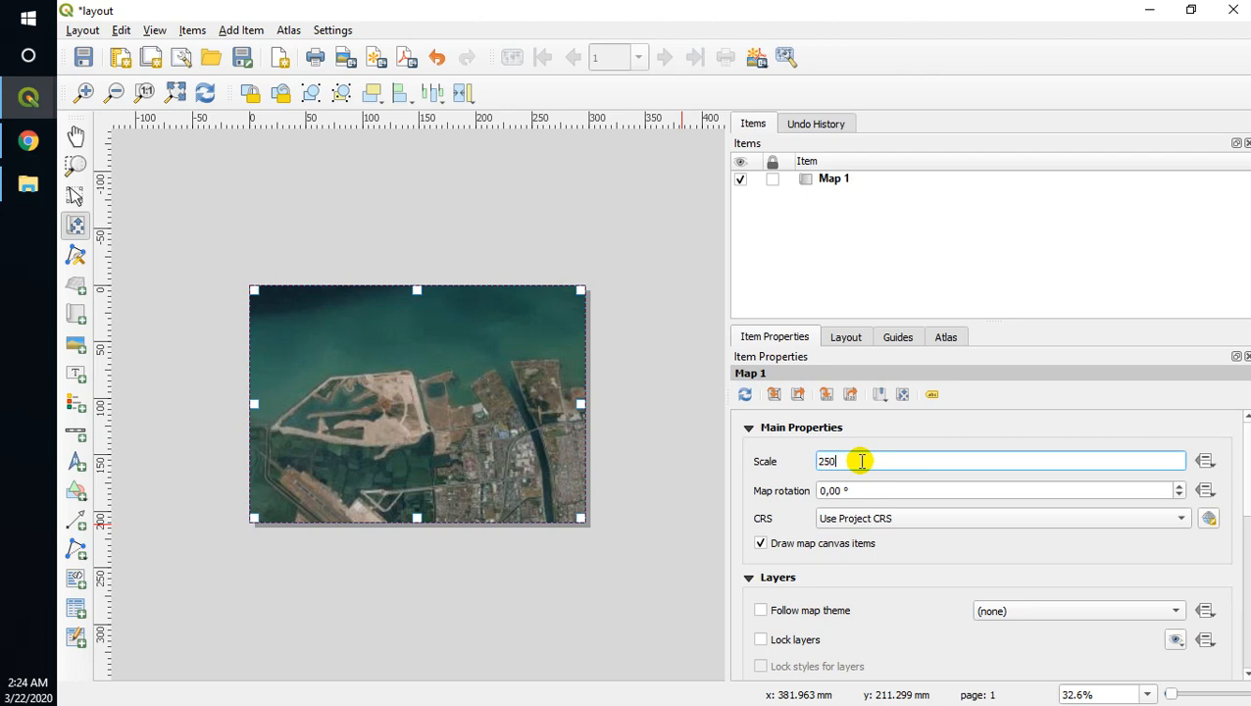
{"action": "type", "text": "2500,000"}
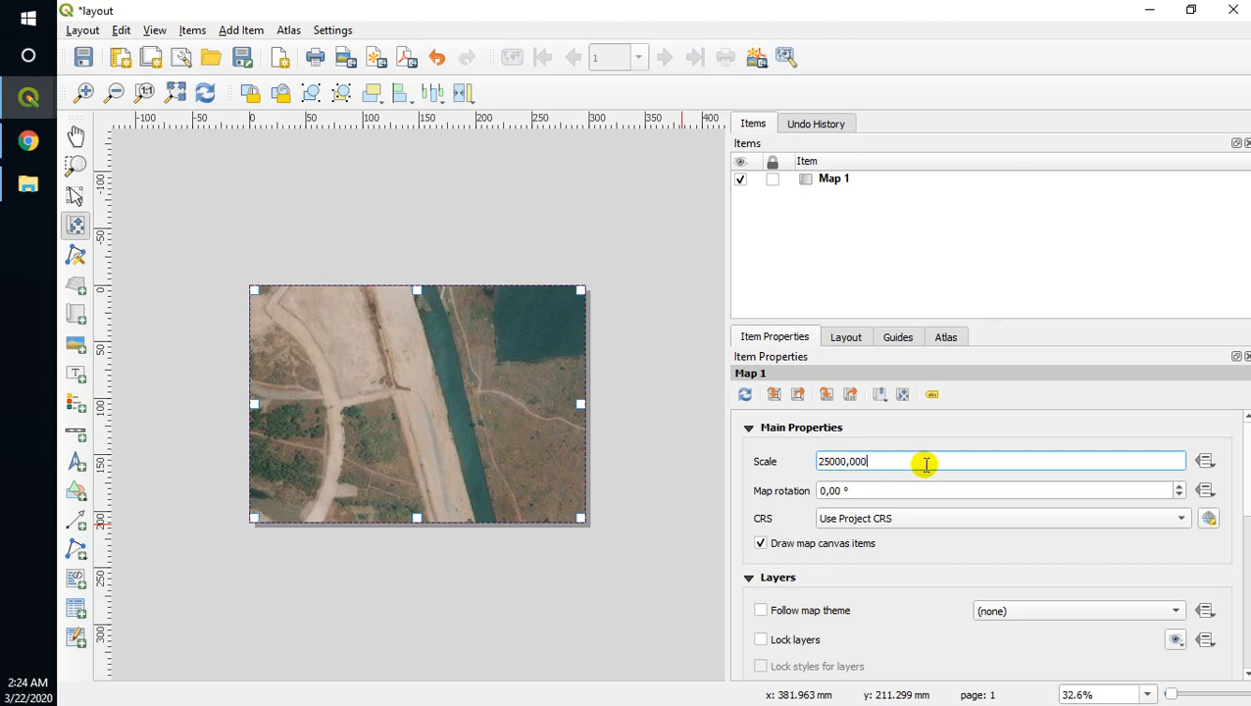
{"action": "key", "text": "BackSpace"}
{"action": "key", "text": "BackSpace"}
{"action": "key", "text": "BackSpace"}
{"action": "key", "text": "BackSpace"}
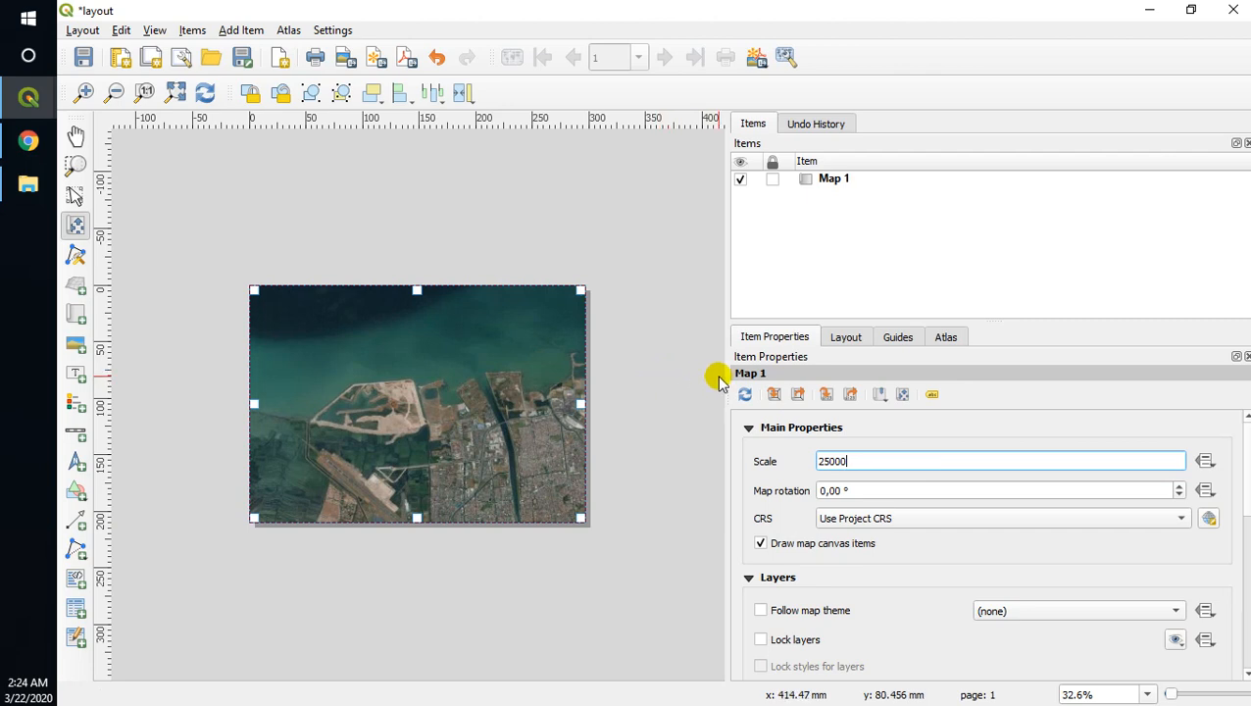
Add a grid to Map 1 and open that grid's properties for editing
{"action": "left_click", "coordinate": [811, 186]}
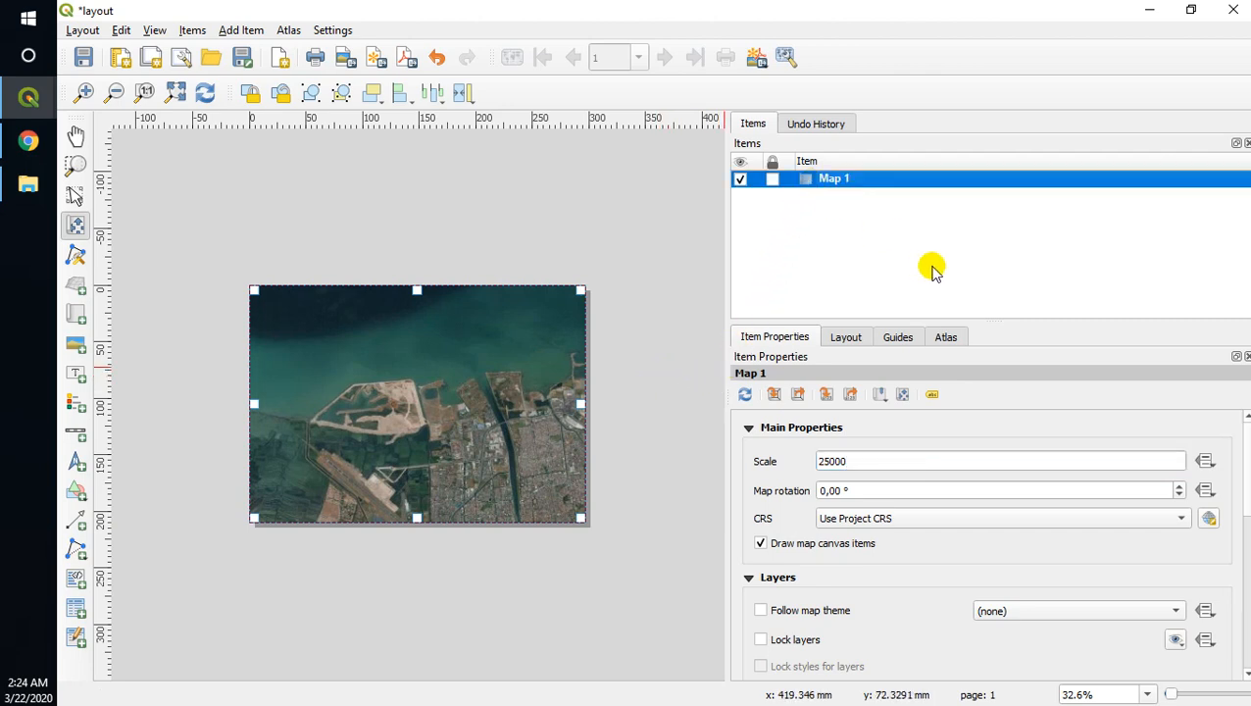
{"action": "left_click", "coordinate": [1243, 465]}
{"action": "scroll", "coordinate": [1243, 465], "scroll_direction": "down", "scroll_amount": 4}
{"action": "scroll", "coordinate": [1201, 581], "scroll_direction": "down", "scroll_amount": 3}
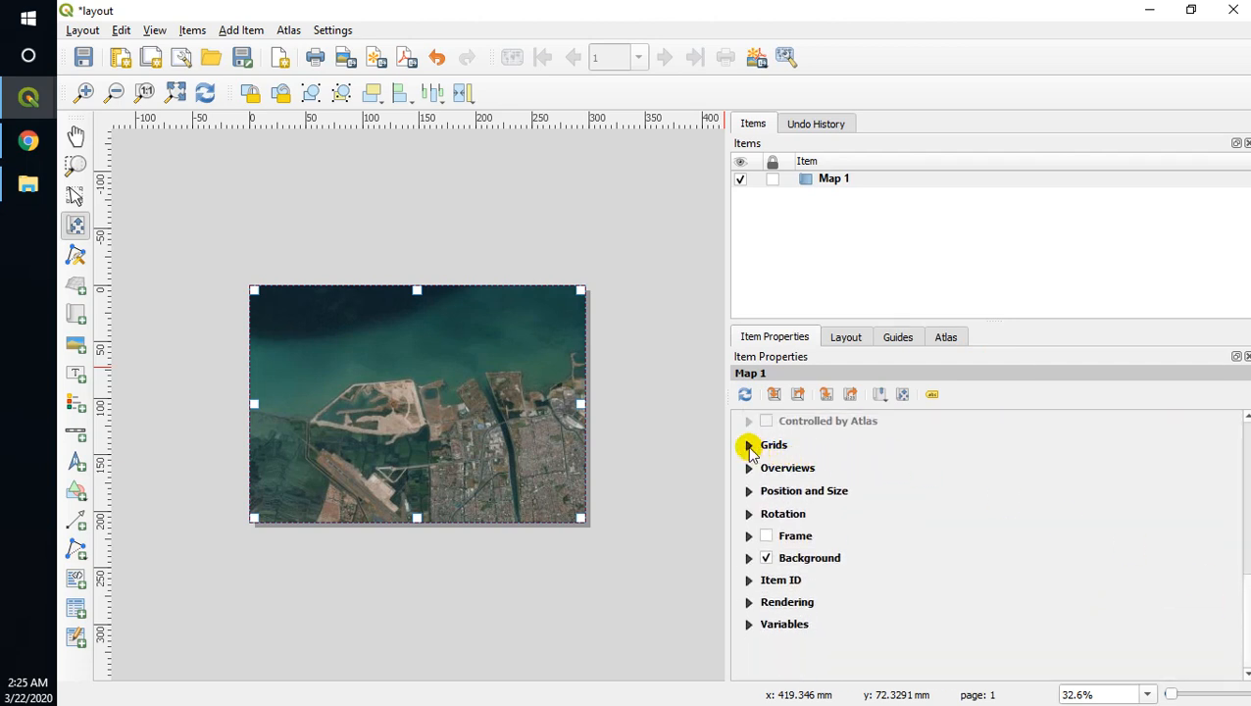
{"action": "left_click", "coordinate": [750, 446]}
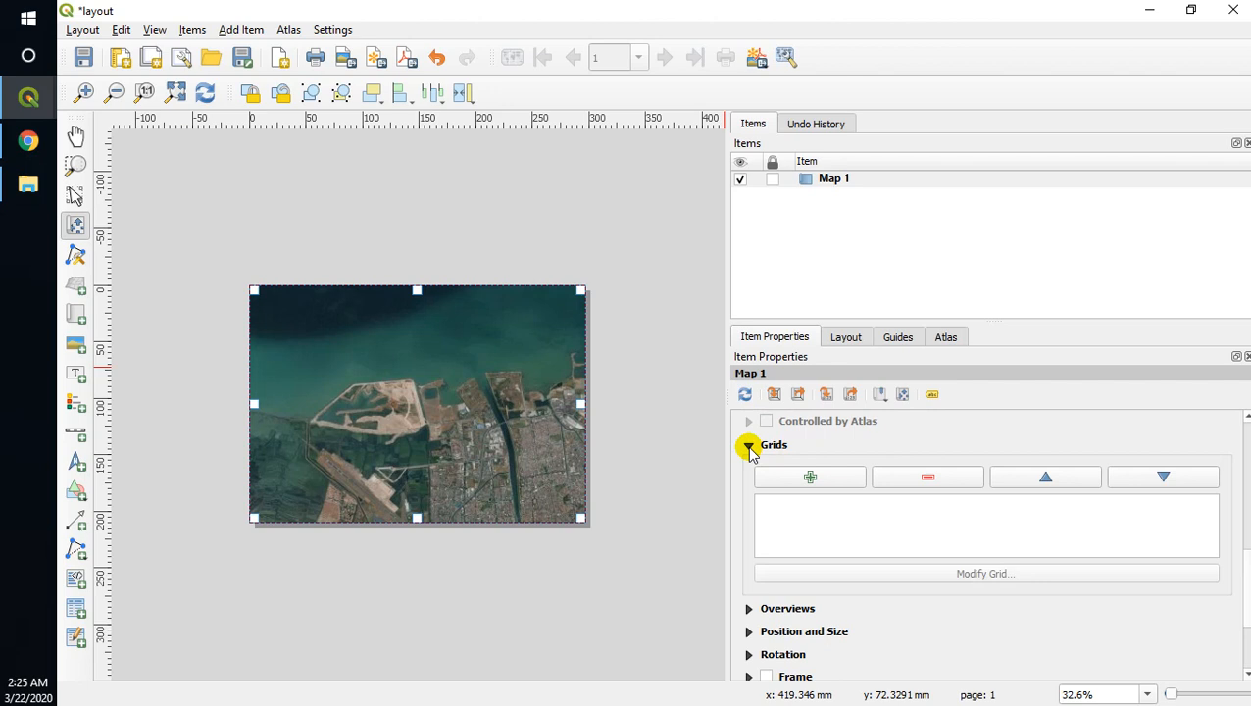
{"action": "left_click", "coordinate": [806, 477]}
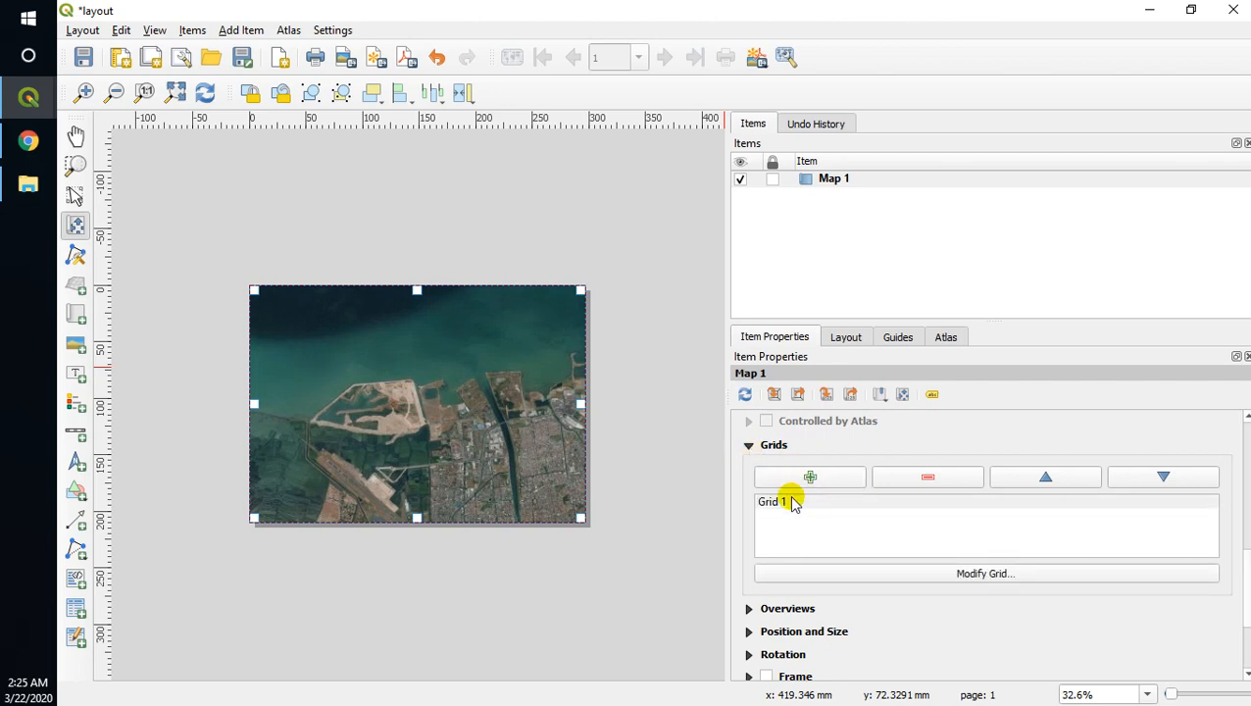
{"action": "left_click", "coordinate": [795, 503]}
{"action": "left_click", "coordinate": [909, 576]}
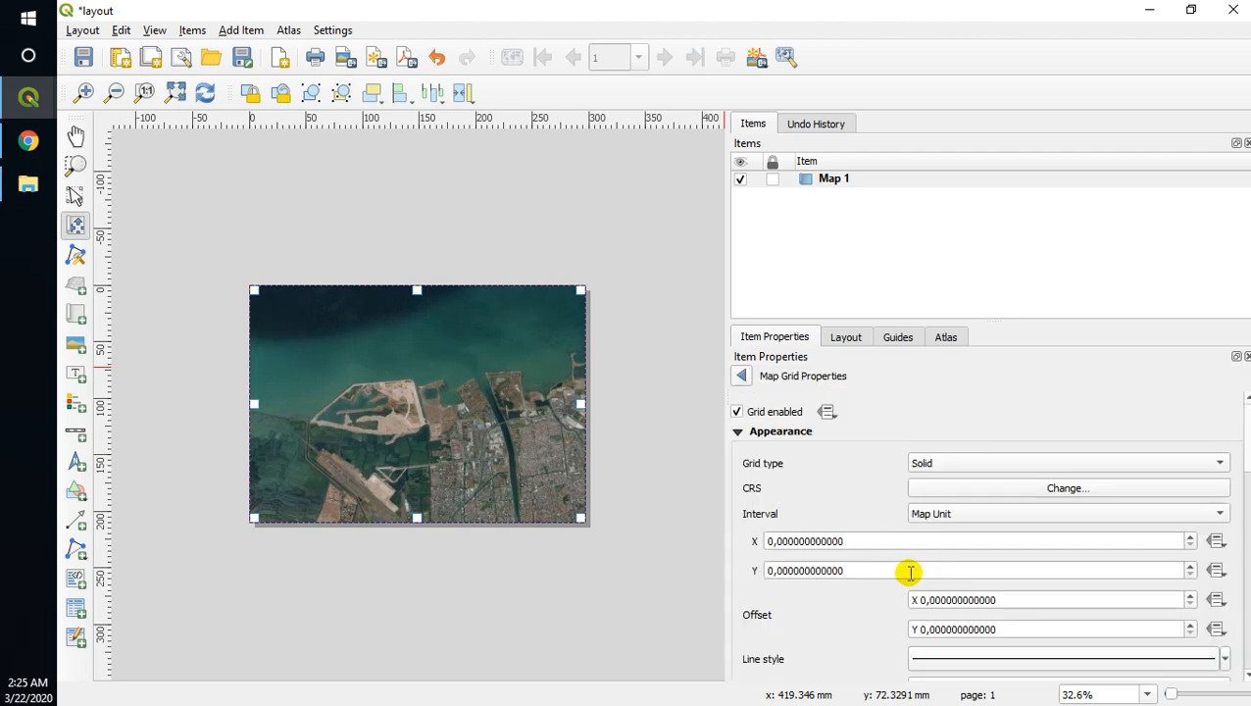
Set the grid's coordinate reference system to WGS 84 (EPSG:4326)
{"action": "scroll", "coordinate": [985, 534], "scroll_direction": "down", "scroll_amount": 3}
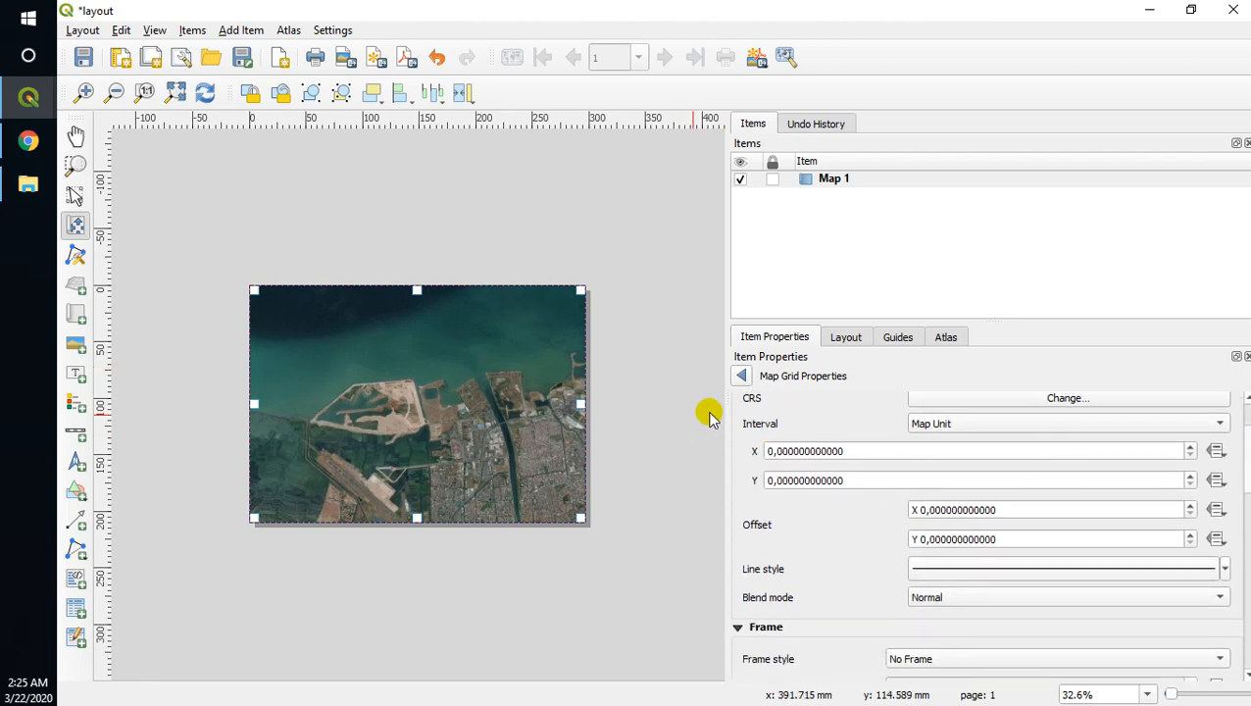
{"action": "left_click", "coordinate": [1010, 400]}
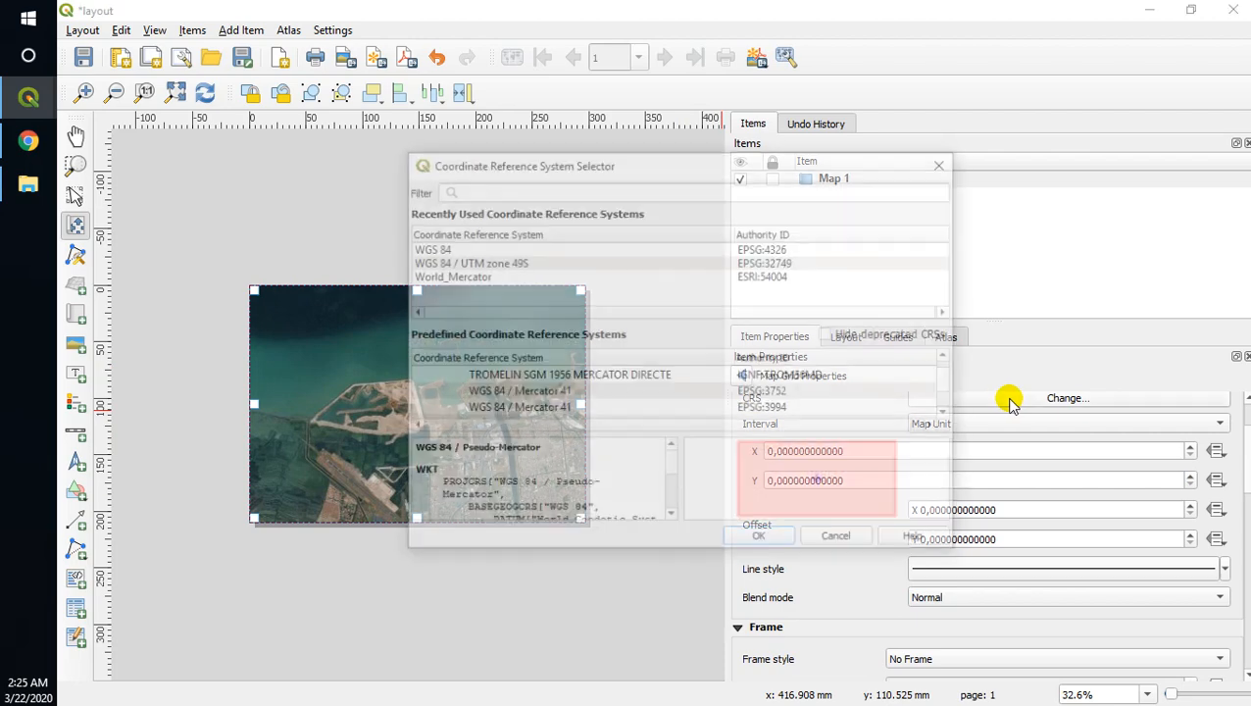
{"action": "left_click", "coordinate": [437, 250]}
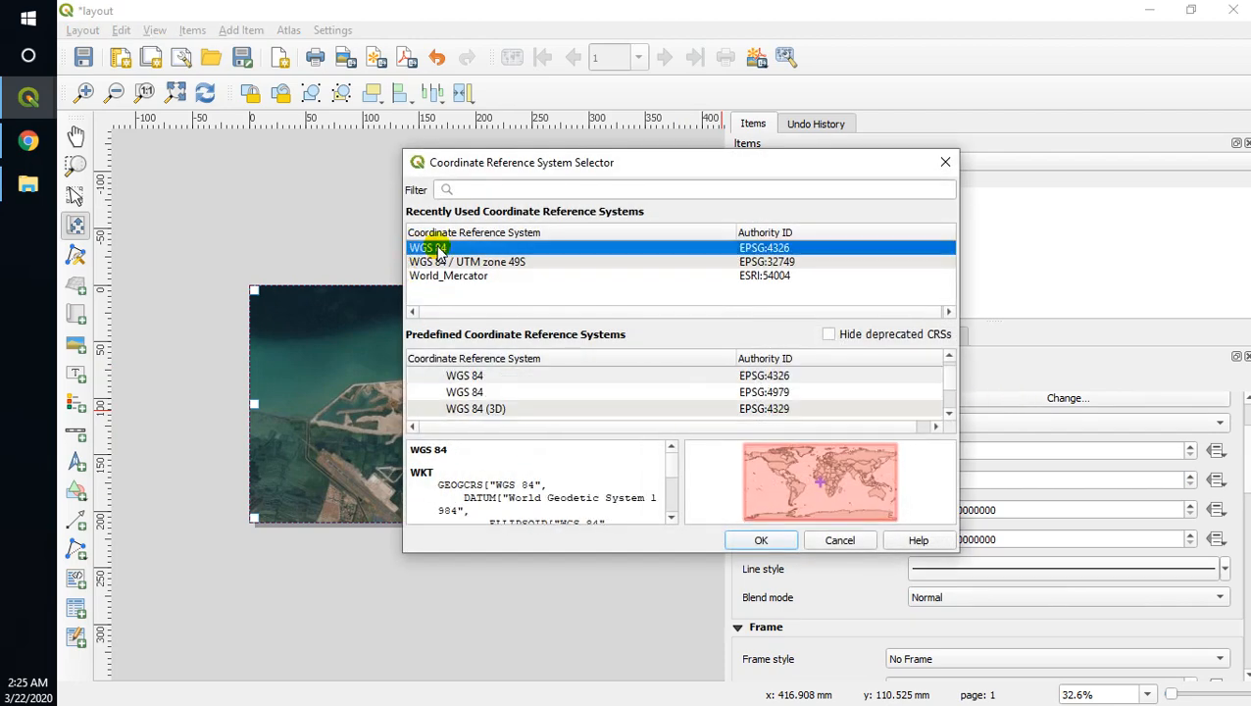
{"action": "left_click", "coordinate": [757, 541]}
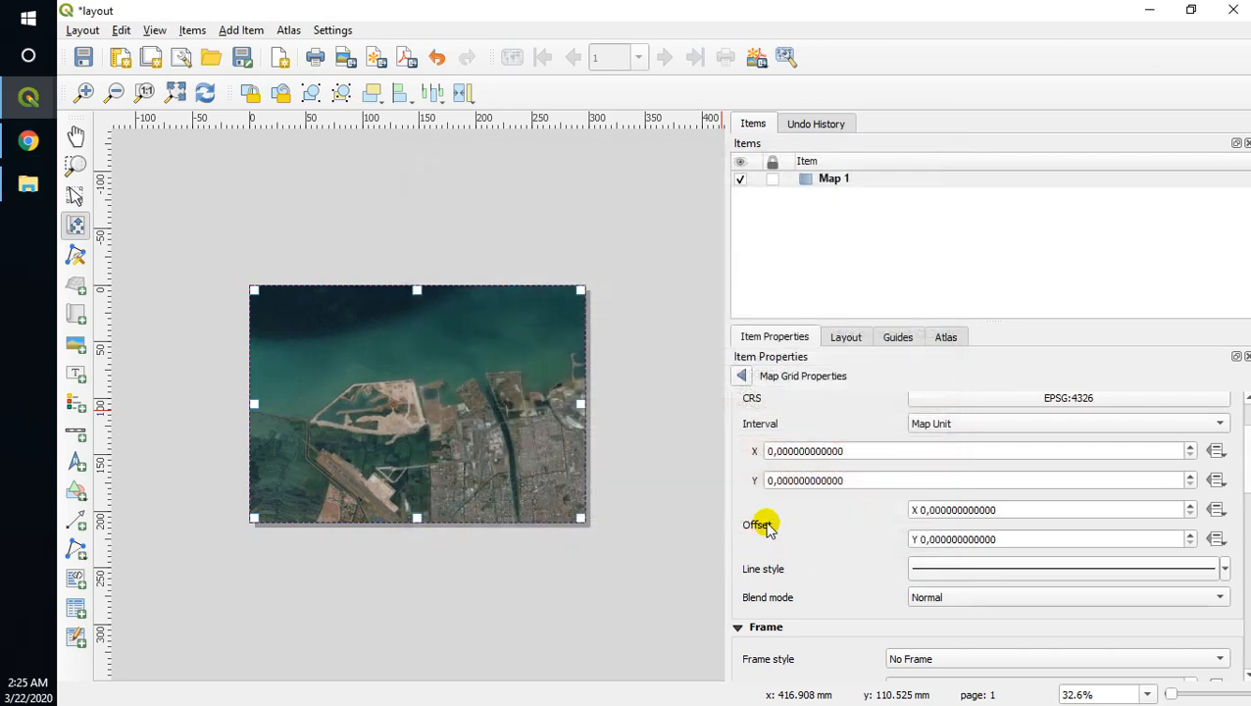
Set the grid's X and Y intervals to 0.01 map units
{"action": "left_click", "coordinate": [792, 454]}
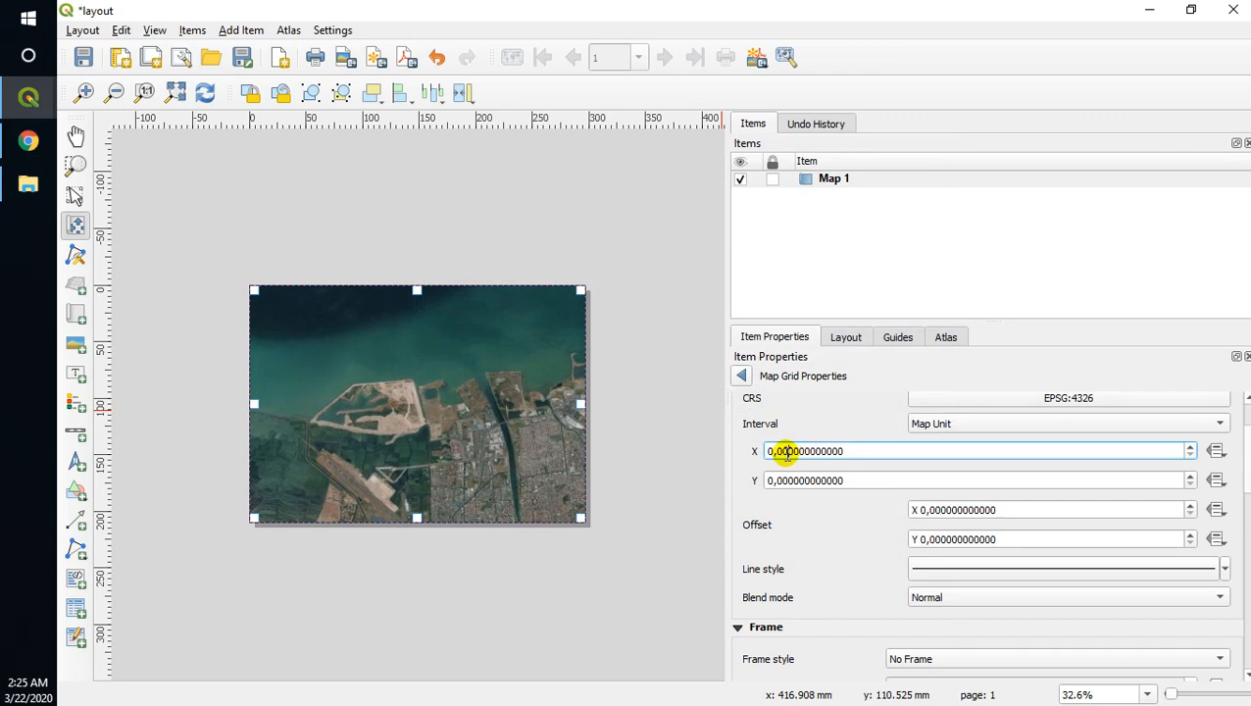
{"action": "type", "text": "1"}
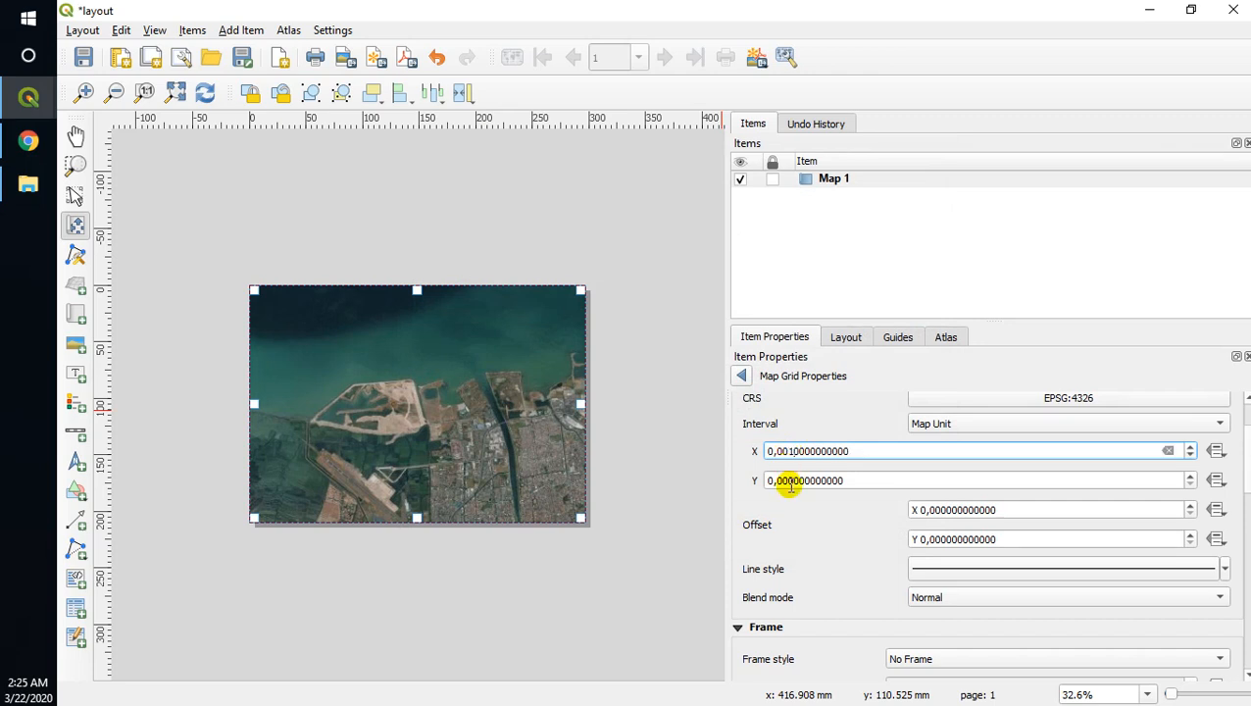
{"action": "left_click", "coordinate": [791, 484]}
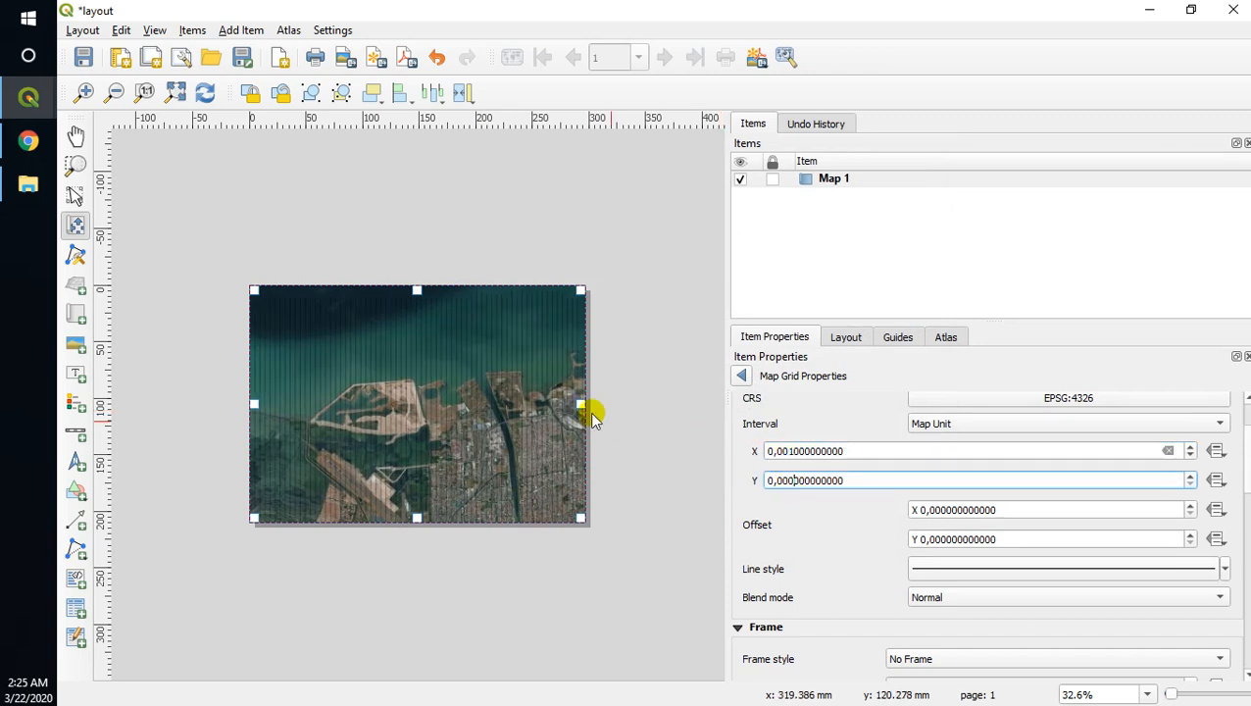
{"action": "left_click", "coordinate": [783, 454]}
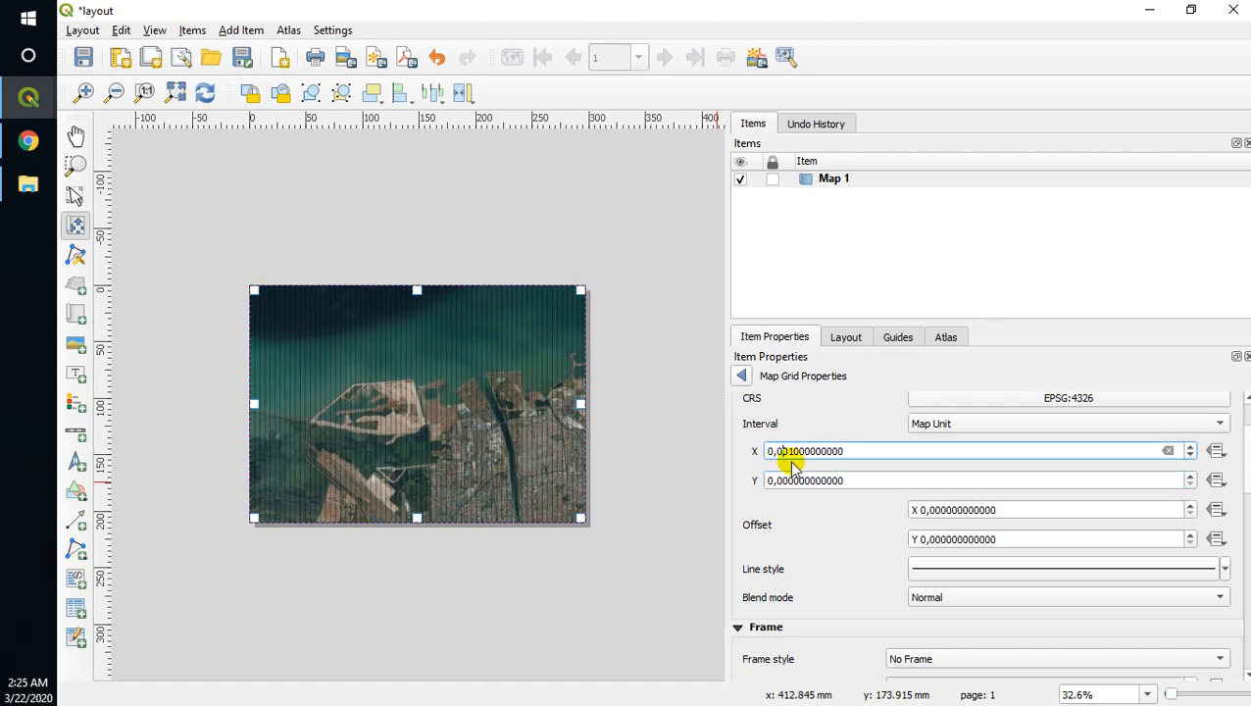
{"action": "left_click", "coordinate": [791, 477]}
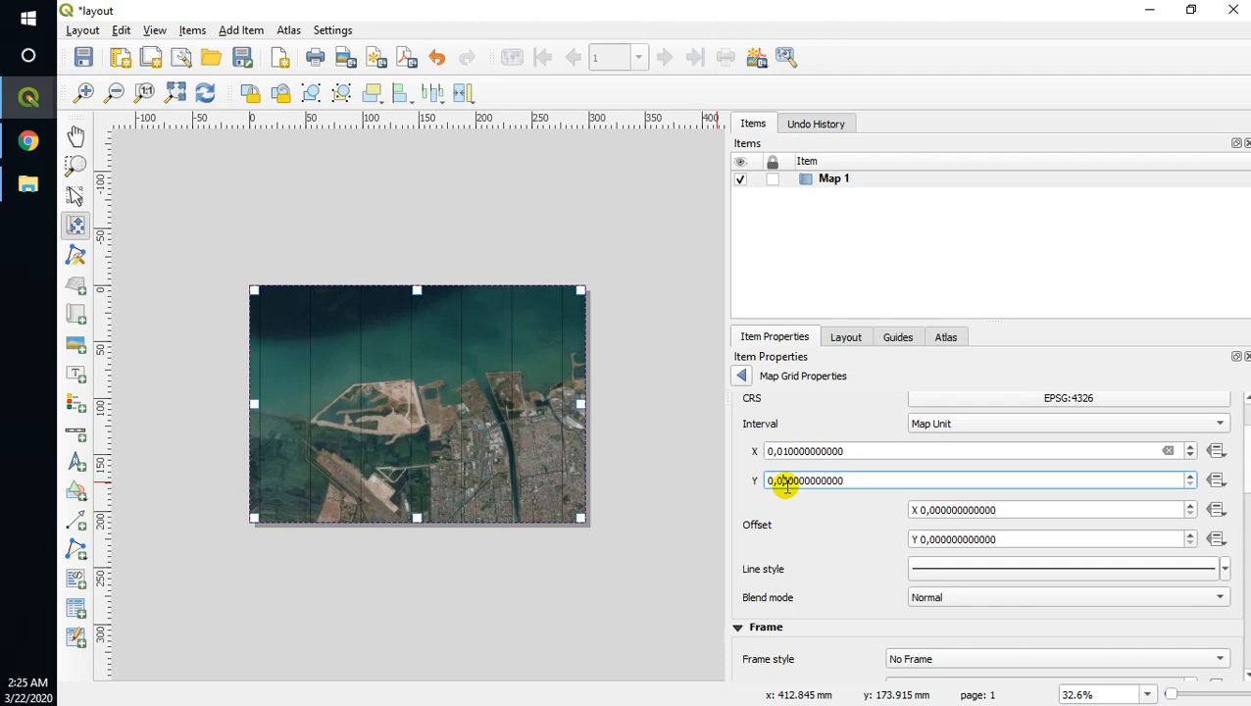
{"action": "left_click", "coordinate": [814, 451]}
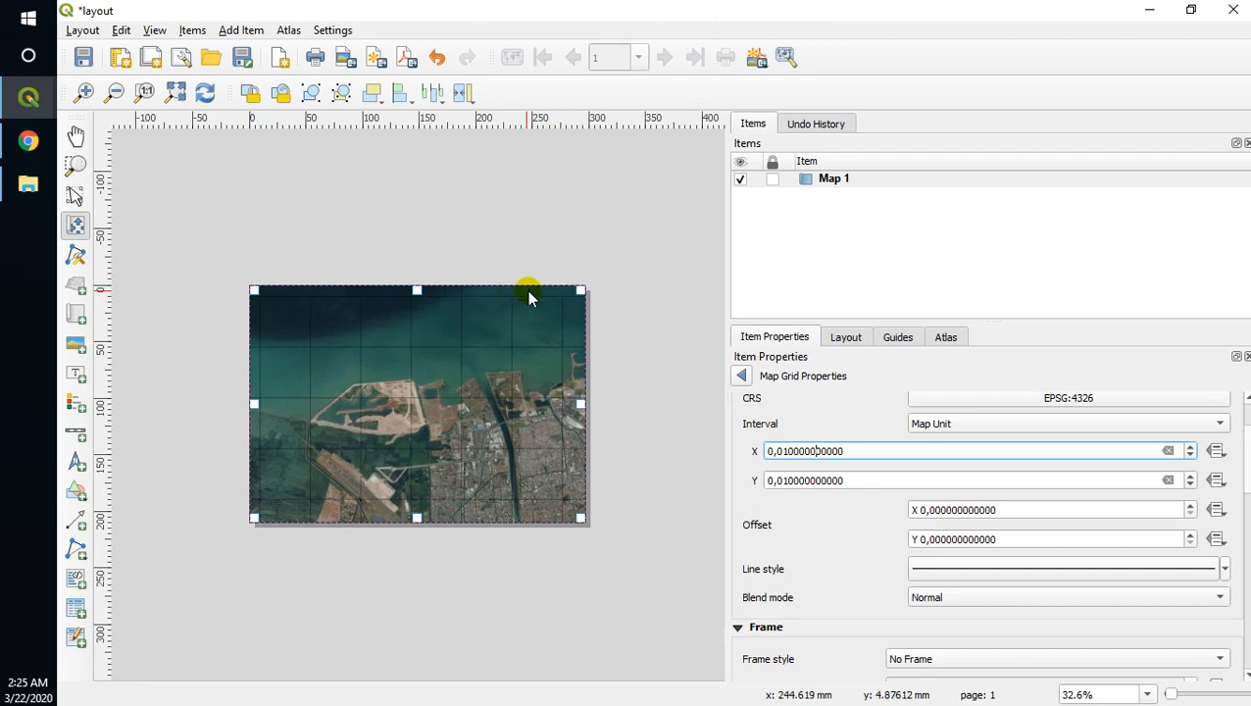
Enable coordinate drawing for the grid and set the coordinate format to Degree, Minute, Second
{"action": "scroll", "coordinate": [1222, 462], "scroll_direction": "down", "scroll_amount": 3}
{"action": "scroll", "coordinate": [985, 535], "scroll_direction": "down", "scroll_amount": 10}
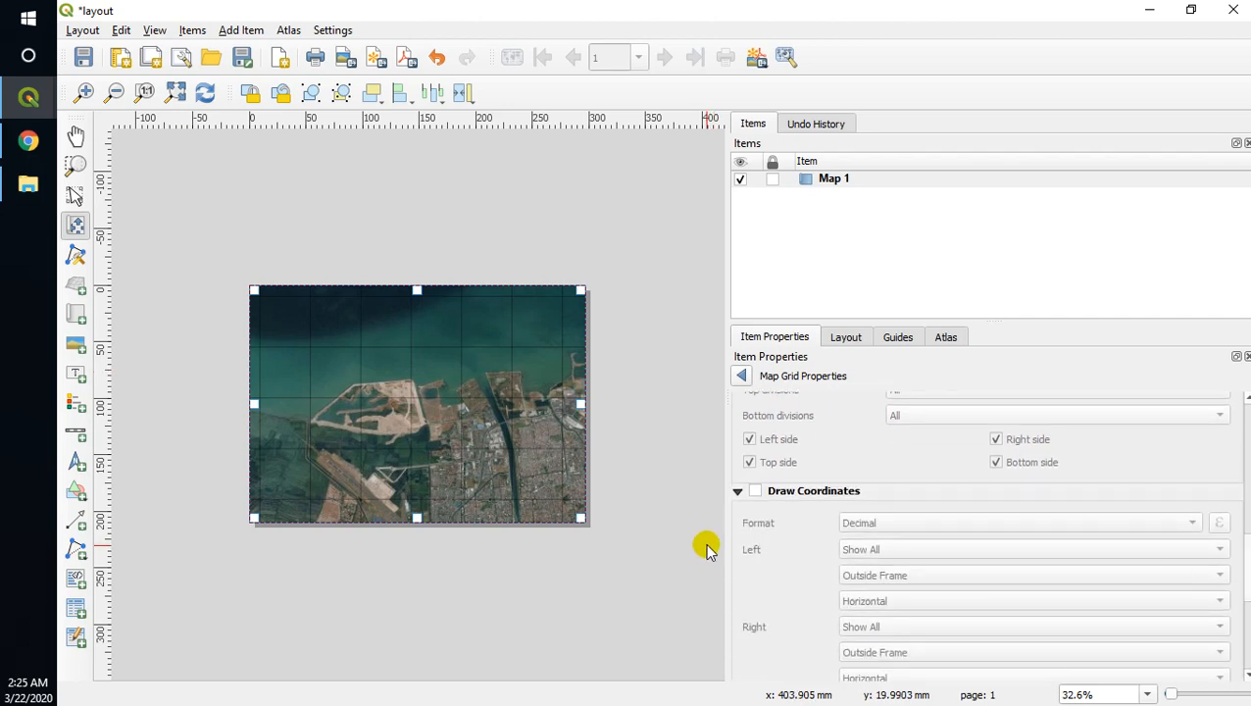
{"action": "left_click", "coordinate": [754, 492]}
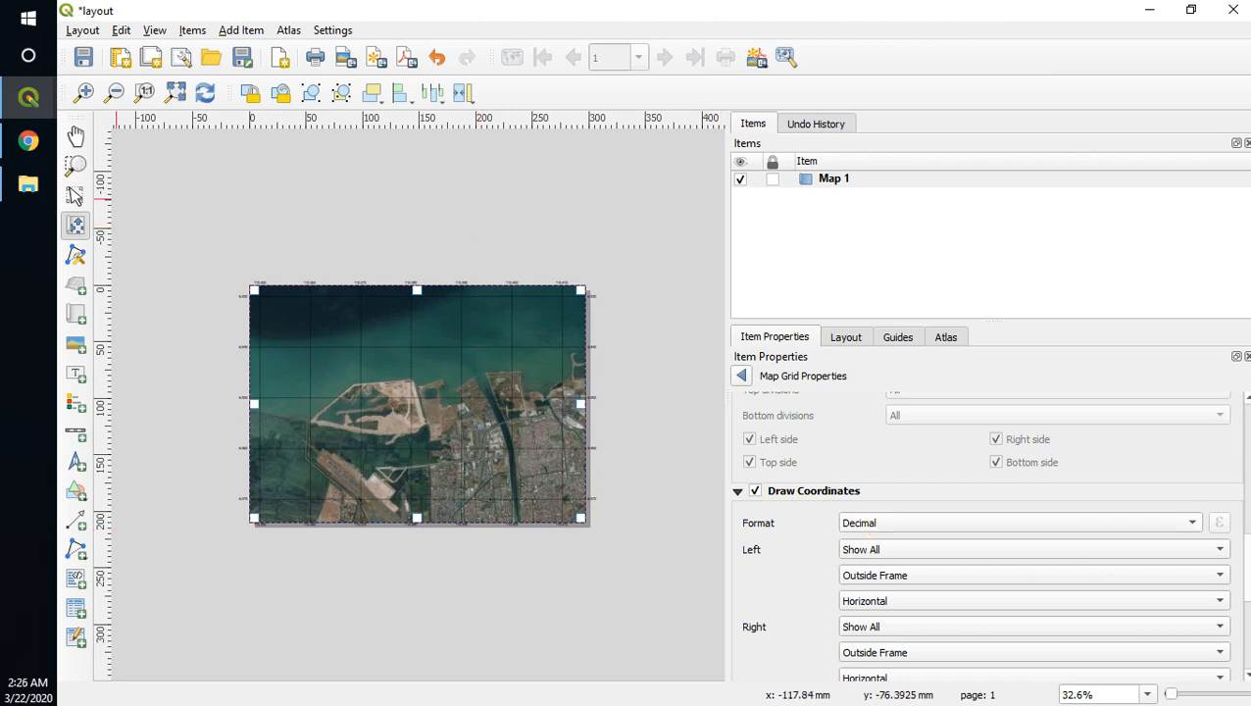
{"action": "left_click", "coordinate": [79, 165]}
{"action": "left_click_drag", "start_coordinate": [509, 237], "coordinate": [633, 369]}
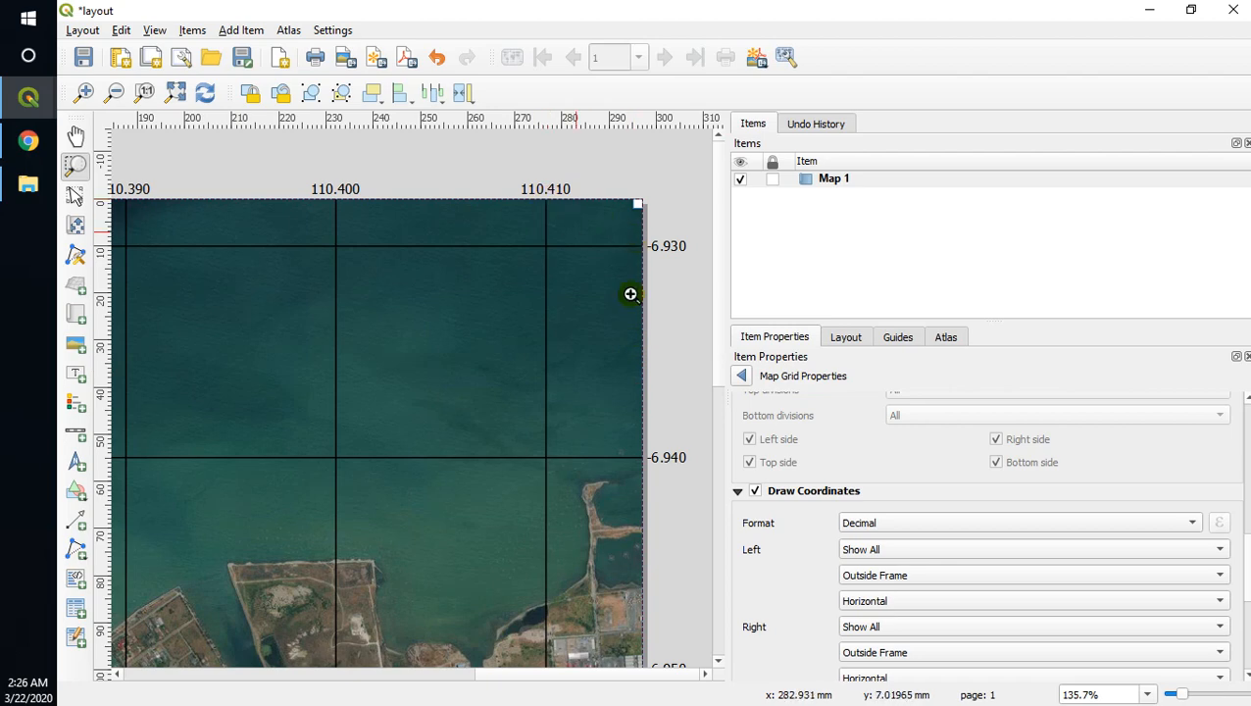
{"action": "left_click", "coordinate": [866, 529]}
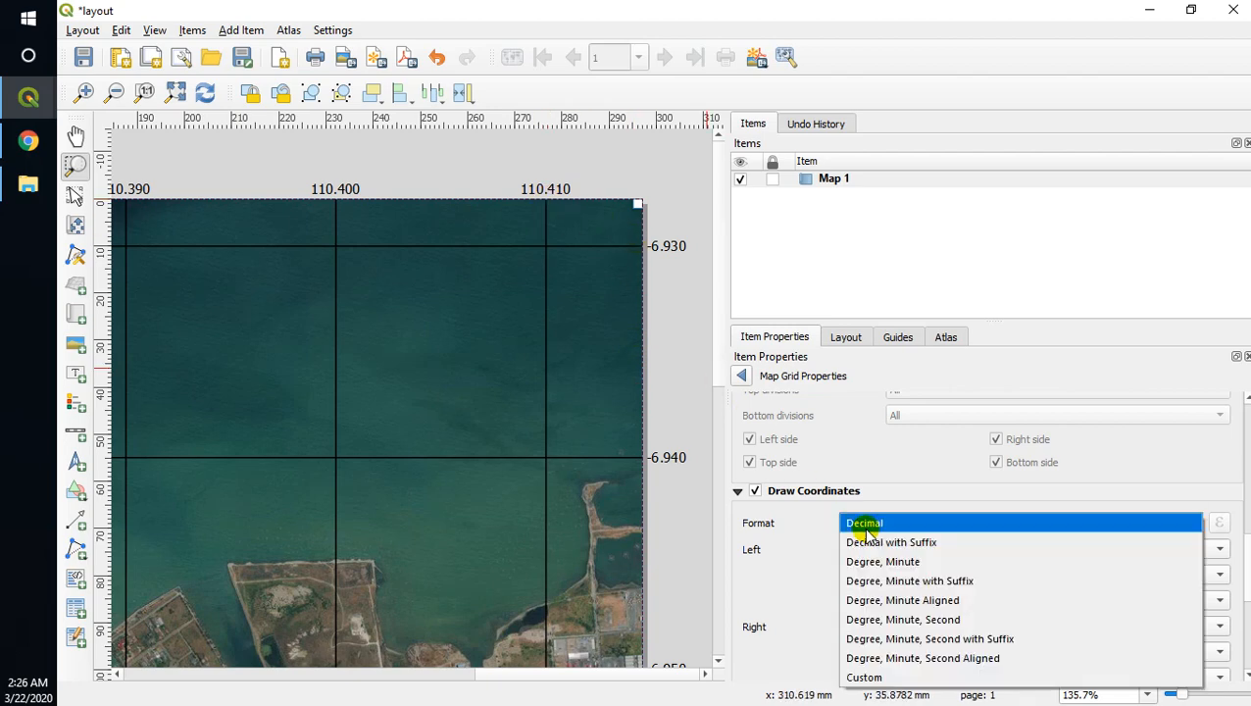
{"action": "left_click", "coordinate": [890, 620]}
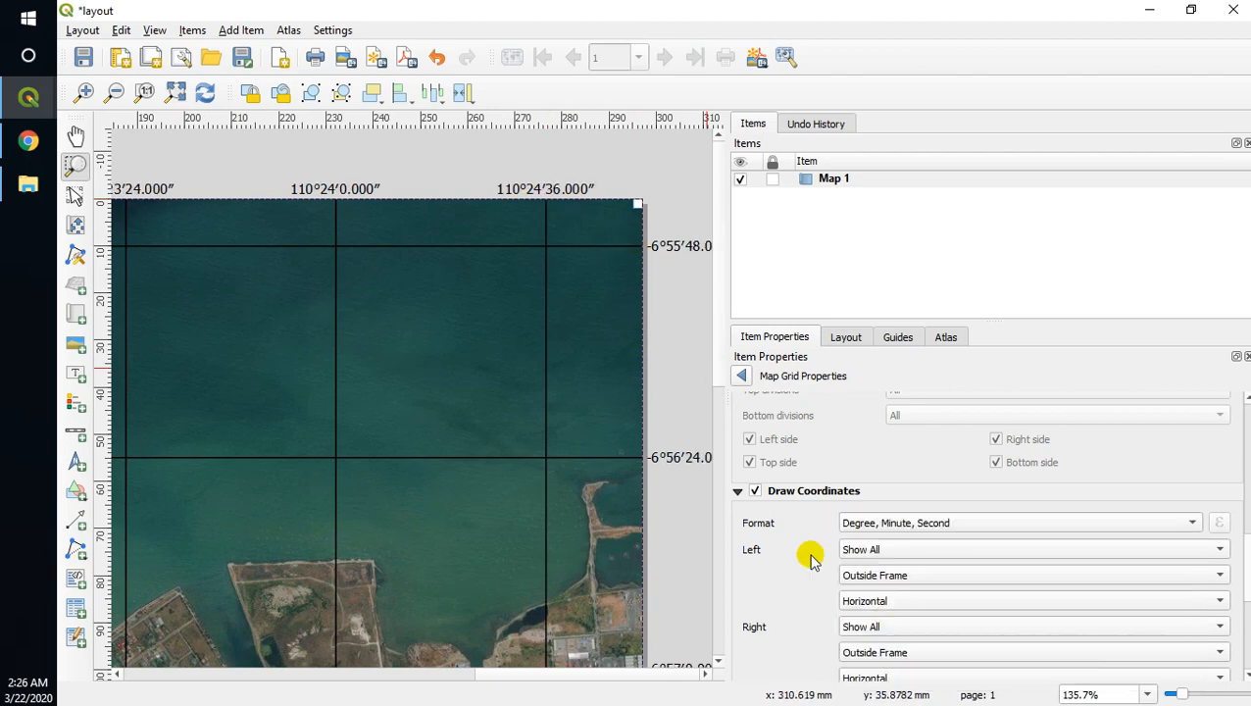
Orient the grid's left and right coordinate labels as Vertical Descending
{"action": "left_click", "coordinate": [76, 166]}
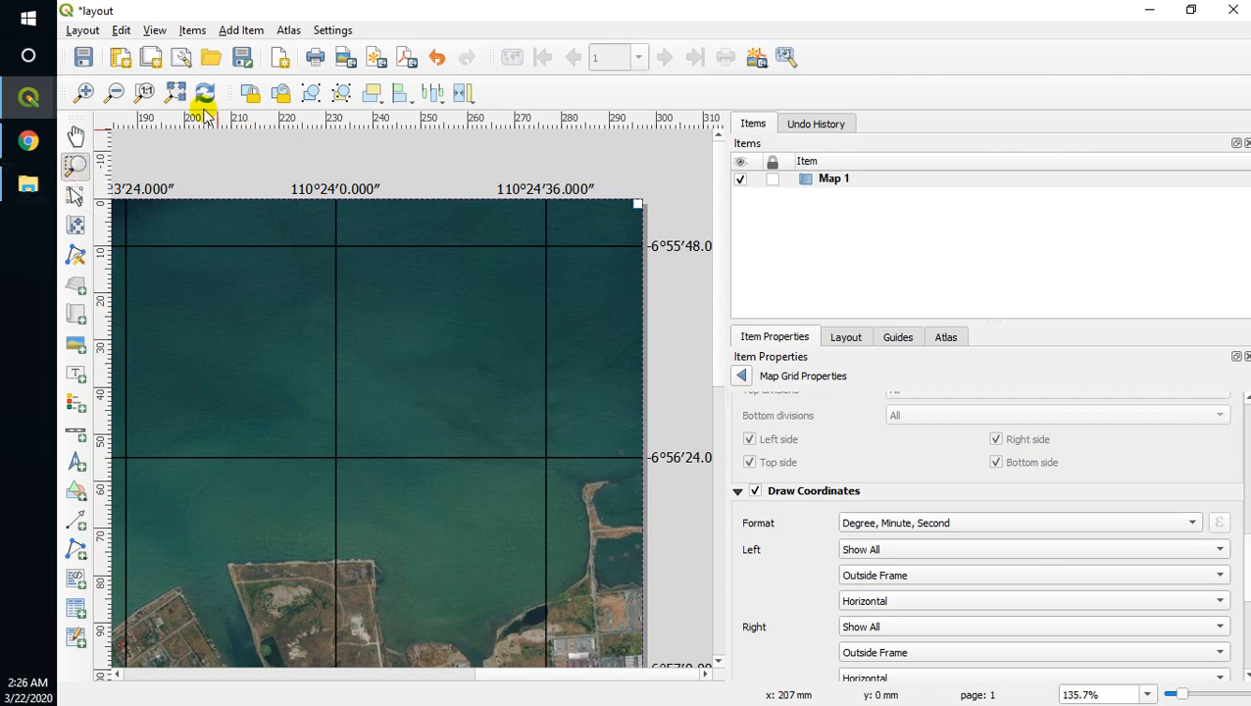
{"action": "left_click", "coordinate": [115, 93]}
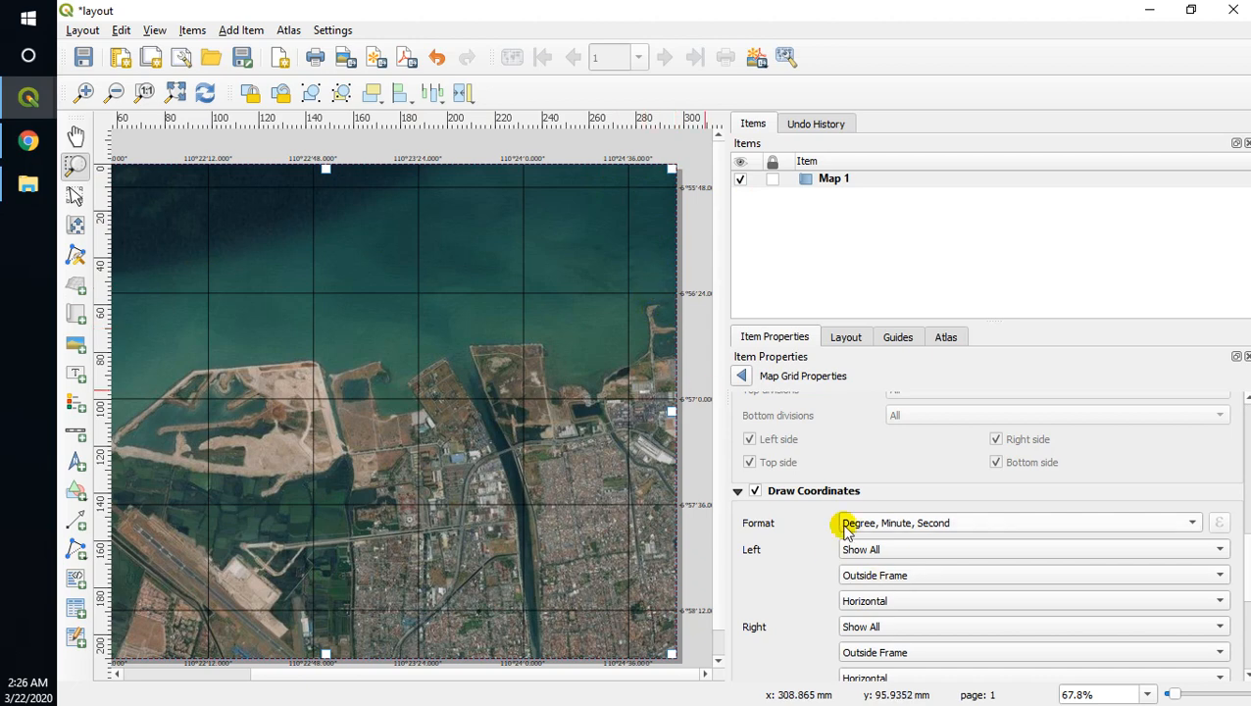
{"action": "scroll", "coordinate": [980, 529], "scroll_direction": "down", "scroll_amount": 2}
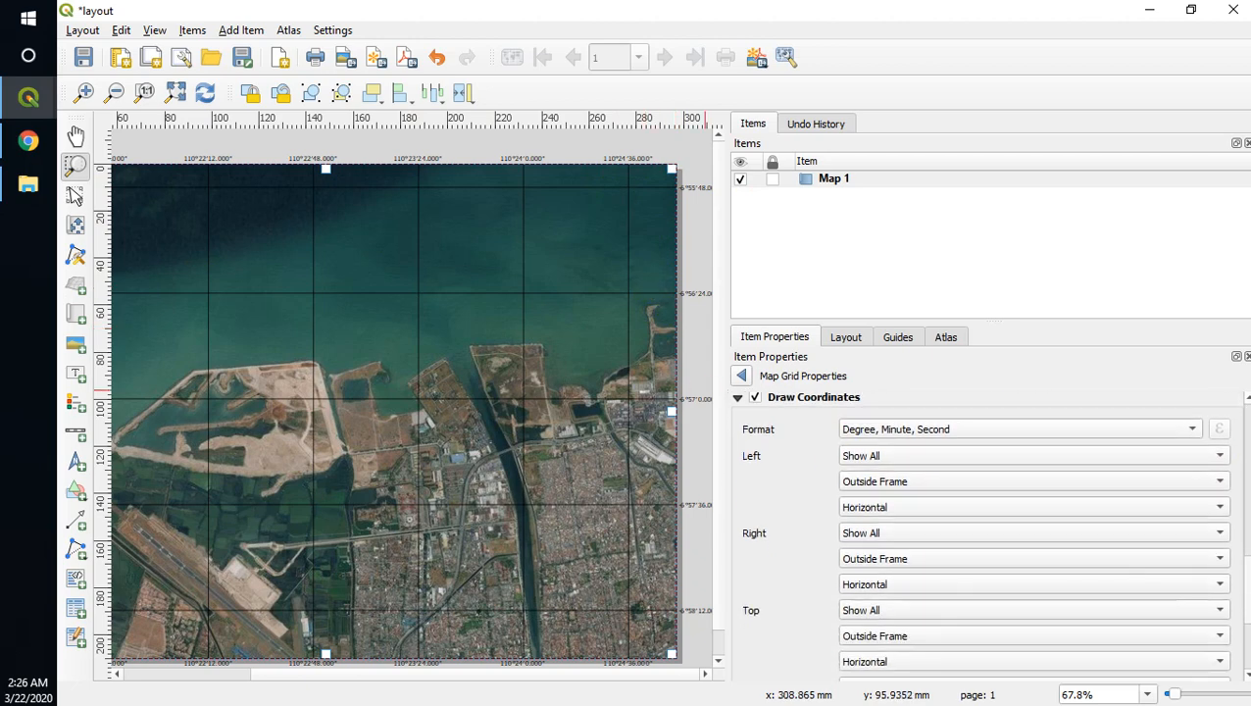
{"action": "left_click", "coordinate": [897, 508]}
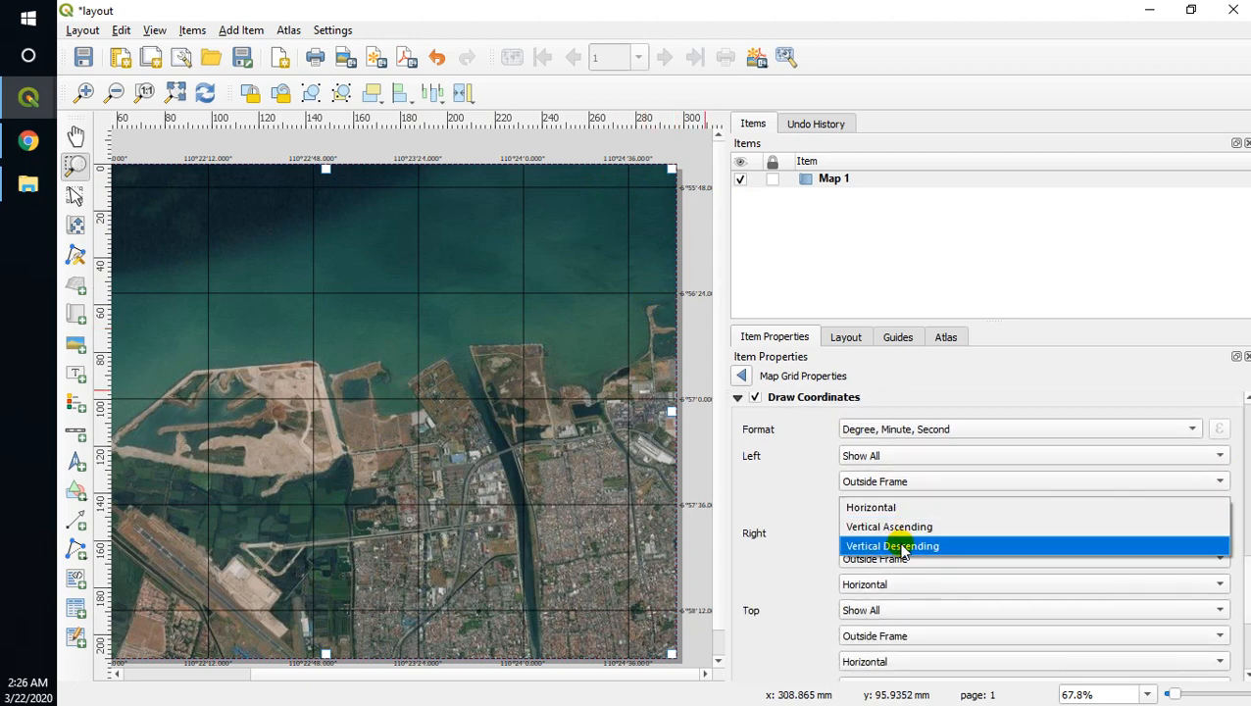
{"action": "left_click", "coordinate": [900, 546]}
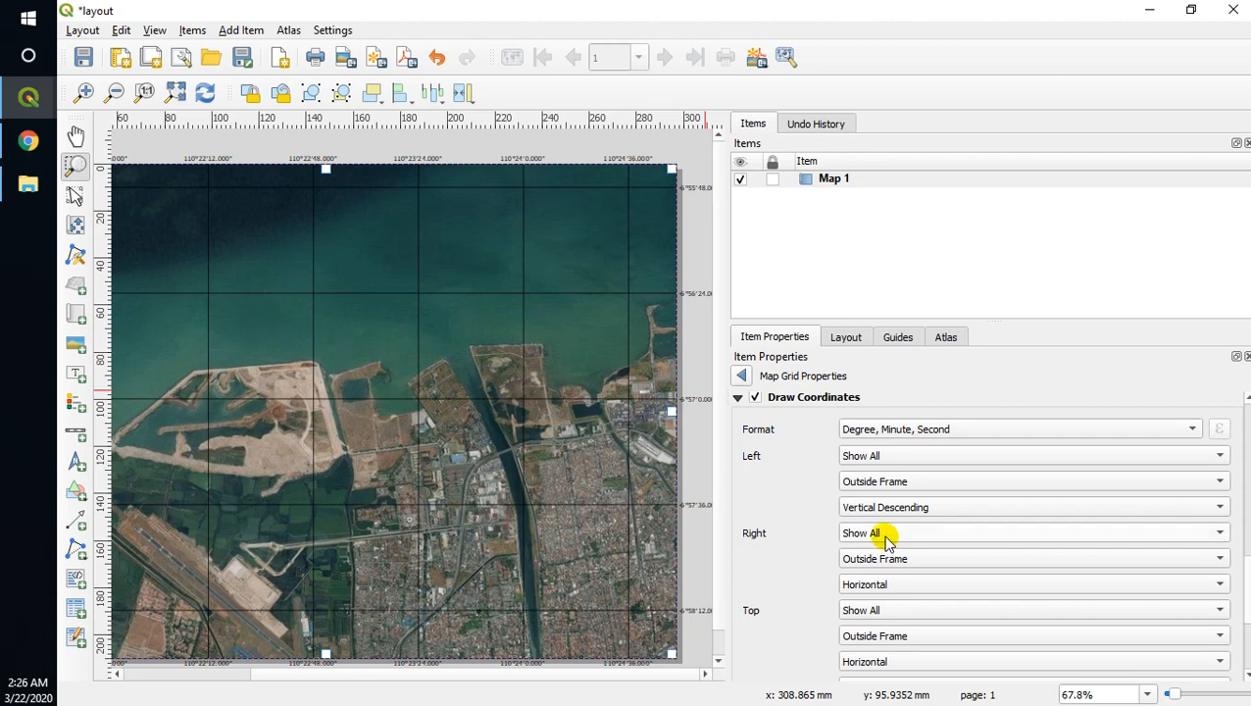
{"action": "scroll", "coordinate": [939, 505], "scroll_direction": "down", "scroll_amount": 5}
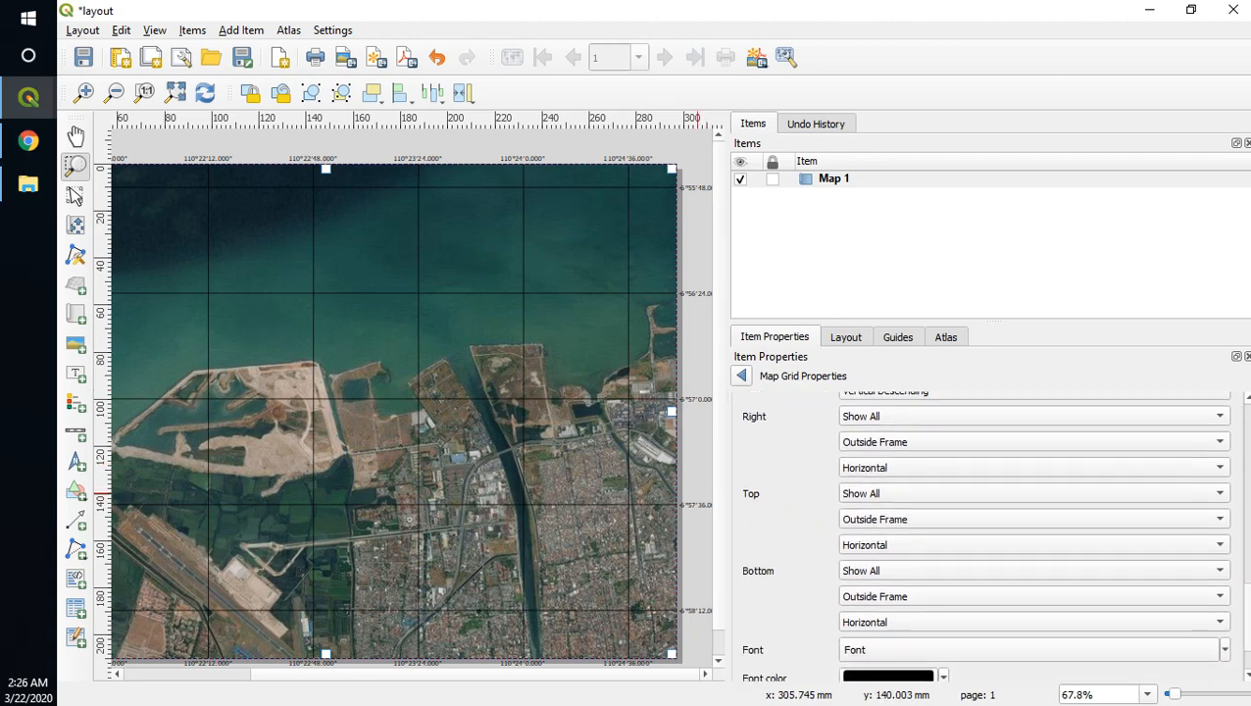
{"action": "left_click", "coordinate": [893, 483]}
{"action": "left_click", "coordinate": [892, 522]}
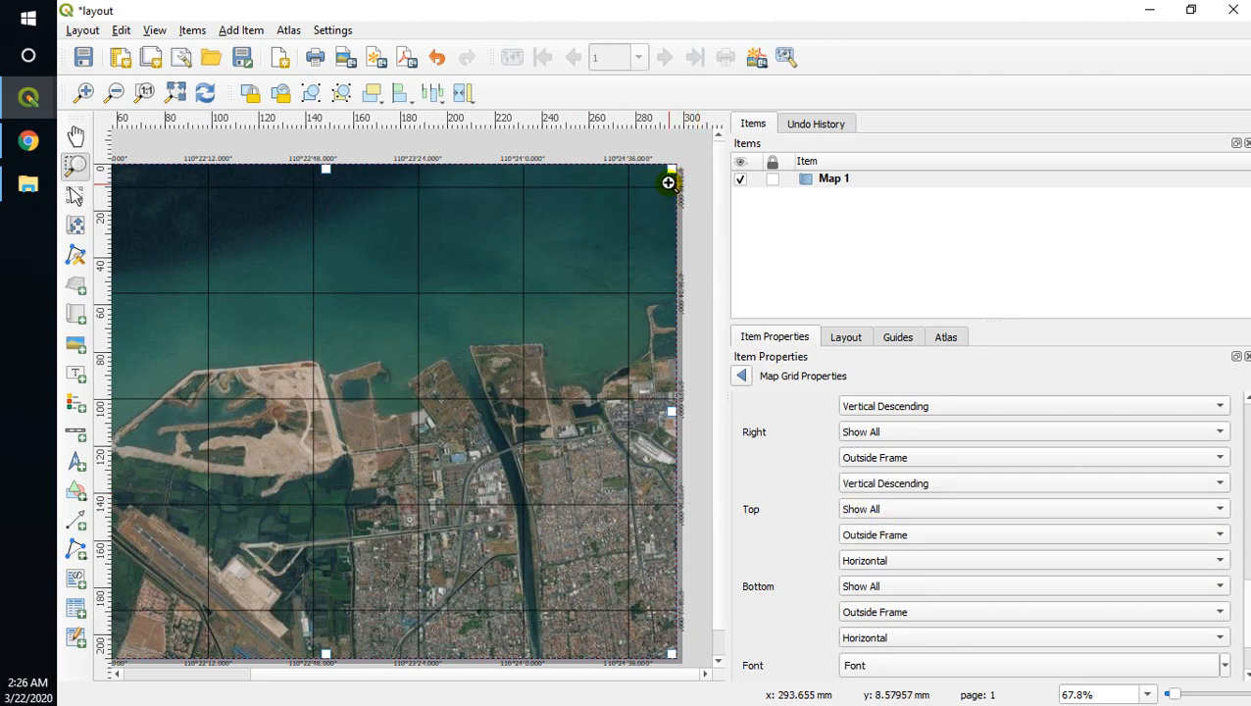
Set the coordinate labels' distance to the map frame to 2 mm
{"action": "scroll", "coordinate": [980, 535], "scroll_direction": "down", "scroll_amount": 4}
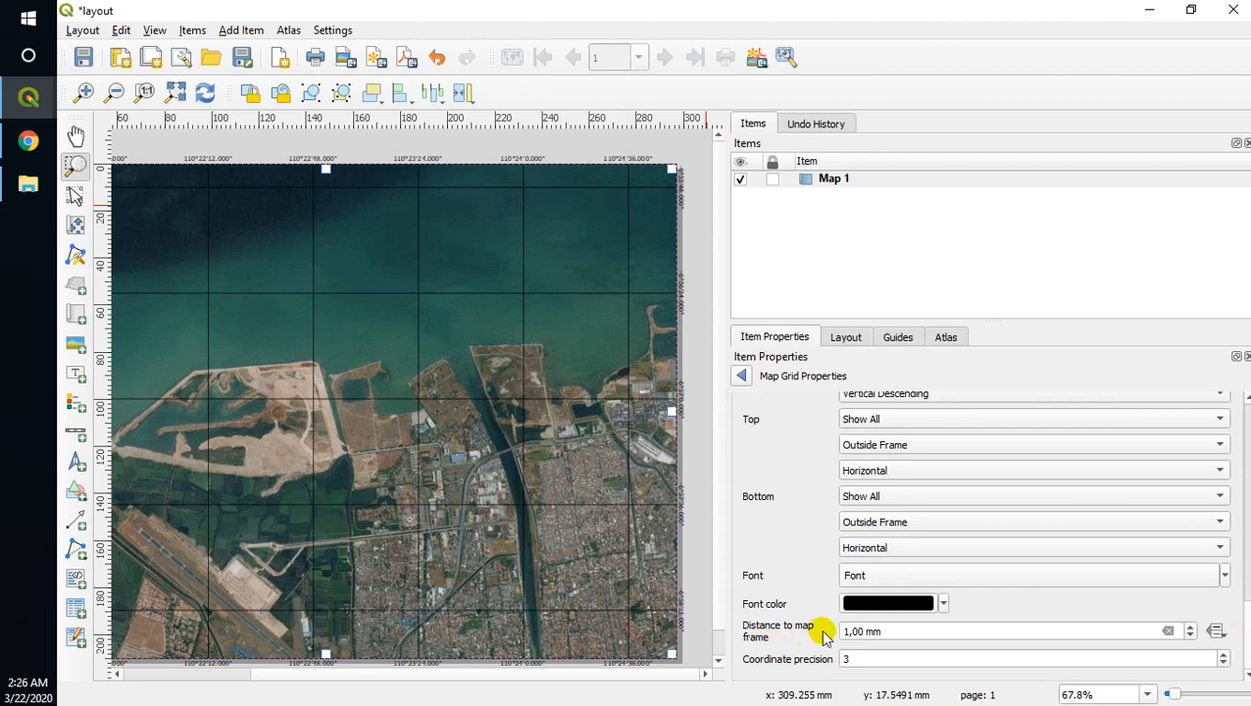
{"action": "left_click", "coordinate": [845, 631]}
{"action": "key", "text": "Delete"}
{"action": "type", "text": "2"}
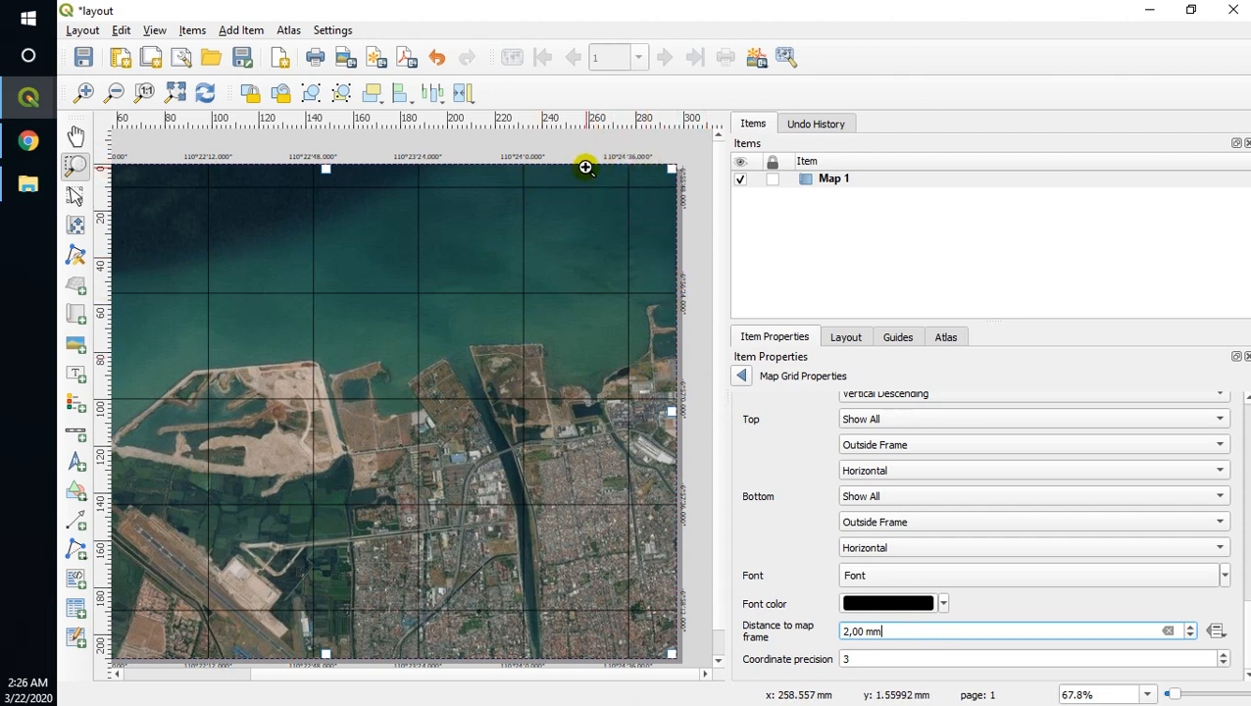
Shrink the map item inward from all page edges, leaving about 8 mm at the top, right and bottom for the coordinate labels
{"action": "left_click", "coordinate": [77, 198]}
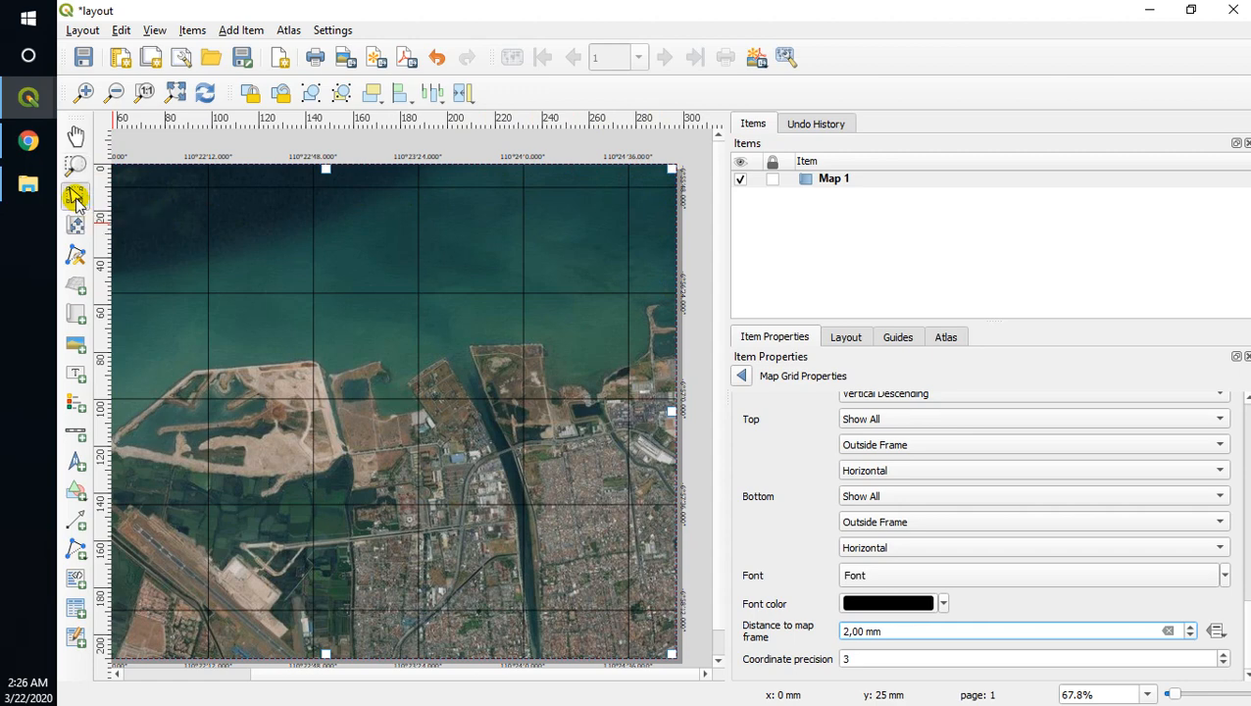
{"action": "left_click_drag", "start_coordinate": [671, 169], "coordinate": [648, 187]}
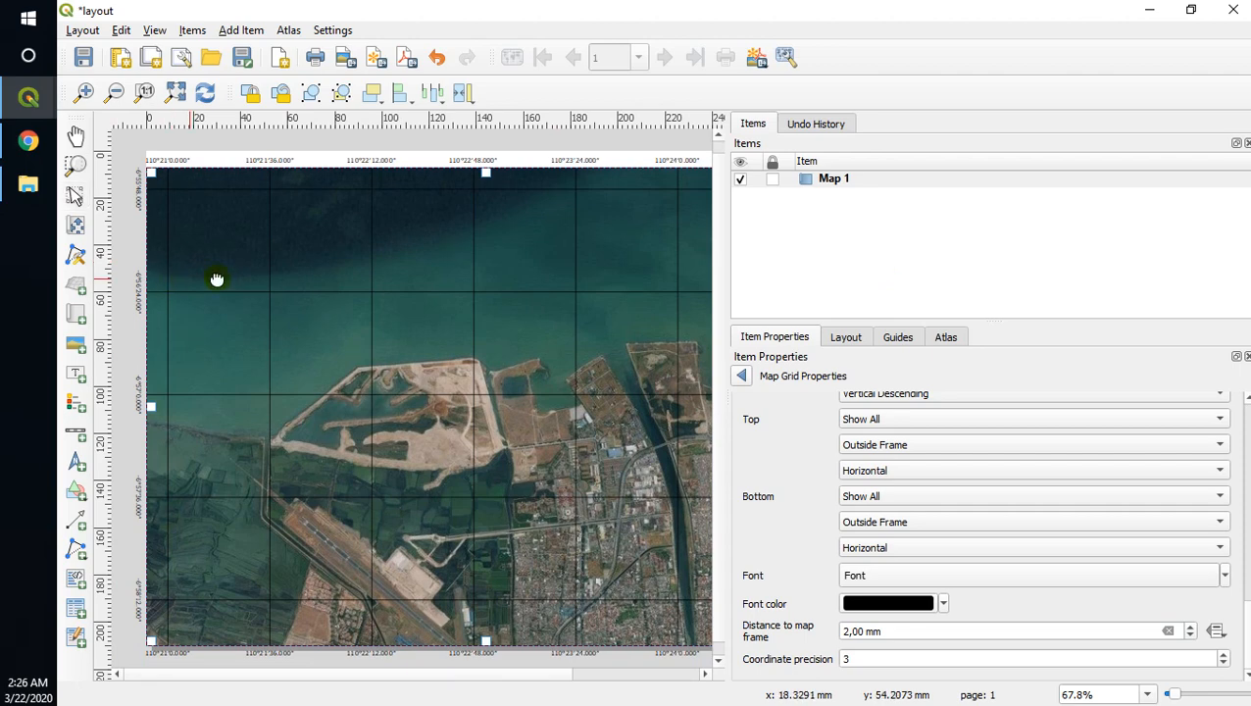
{"action": "left_click_drag", "start_coordinate": [150, 393], "coordinate": [178, 399]}
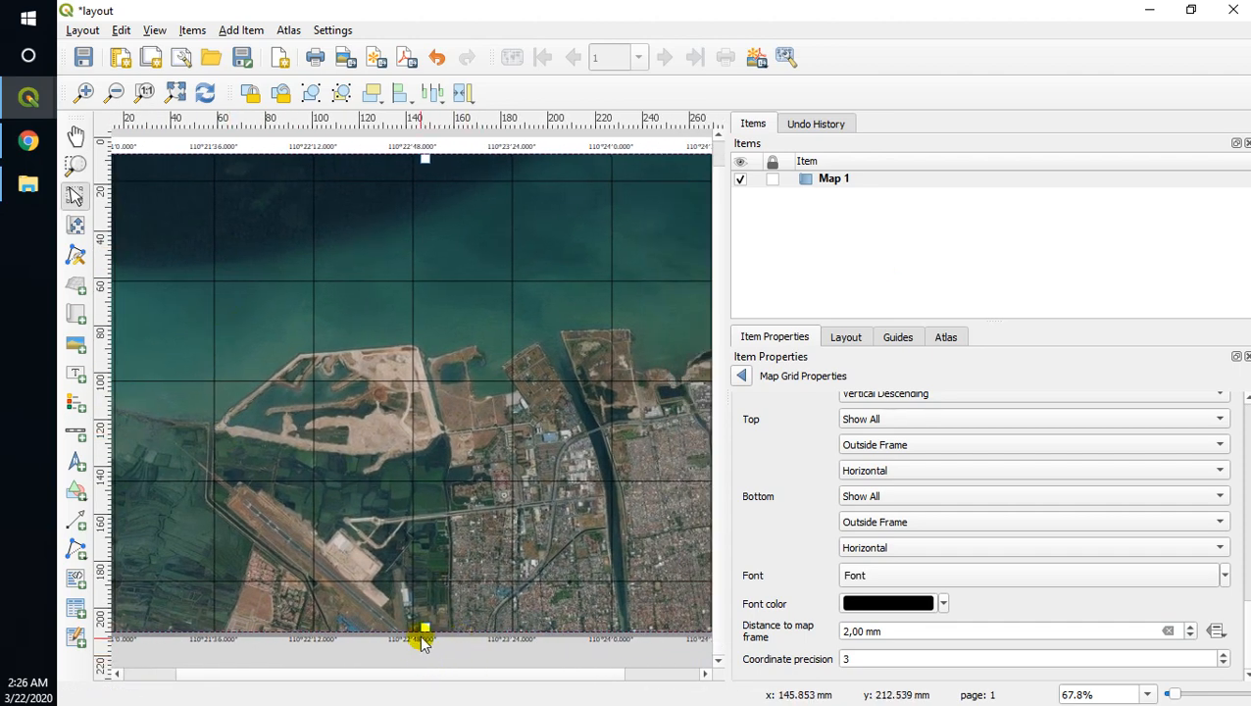
{"action": "left_click_drag", "start_coordinate": [424, 630], "coordinate": [424, 611]}
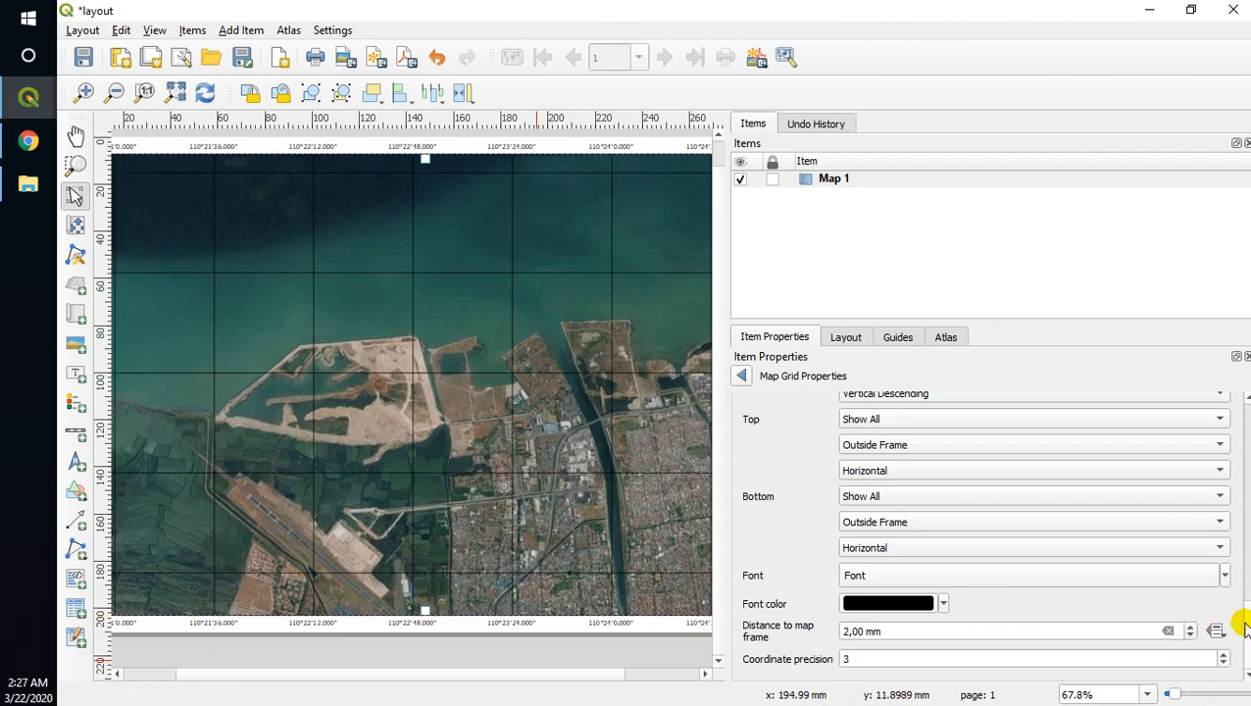
{"action": "scroll", "coordinate": [1243, 633], "scroll_direction": "up", "scroll_amount": 2}
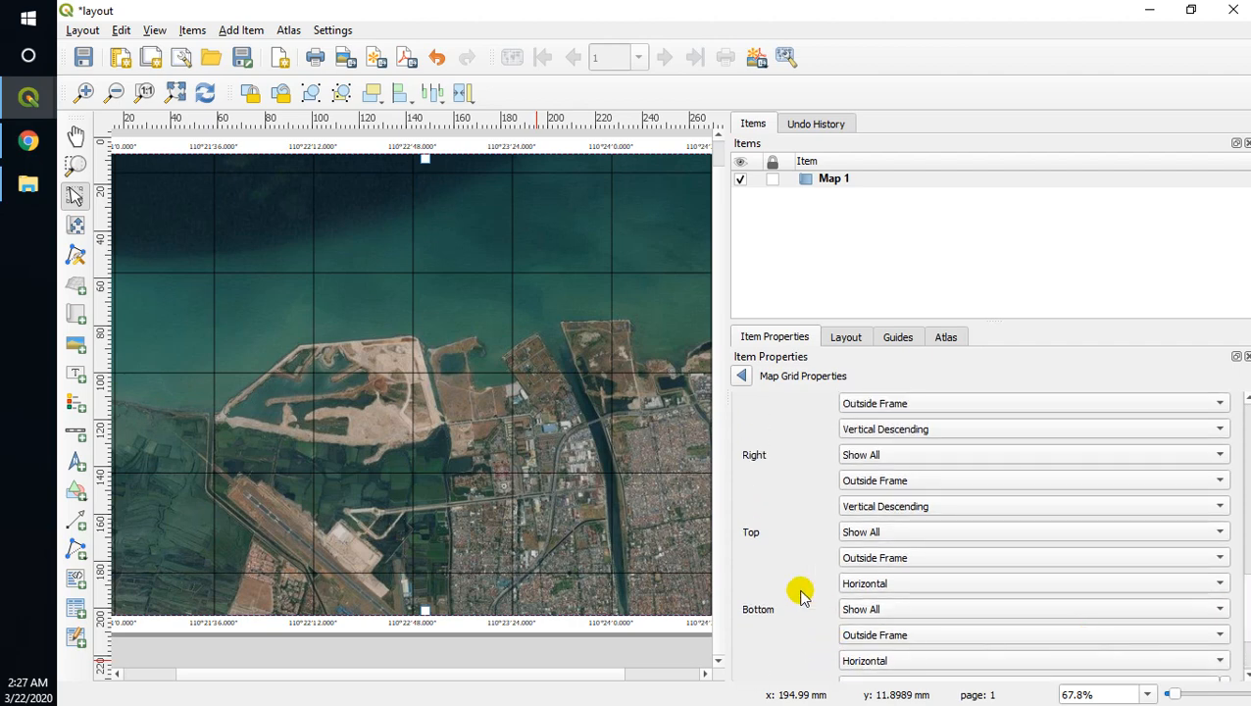
{"action": "left_click_drag", "start_coordinate": [598, 292], "coordinate": [523, 322]}
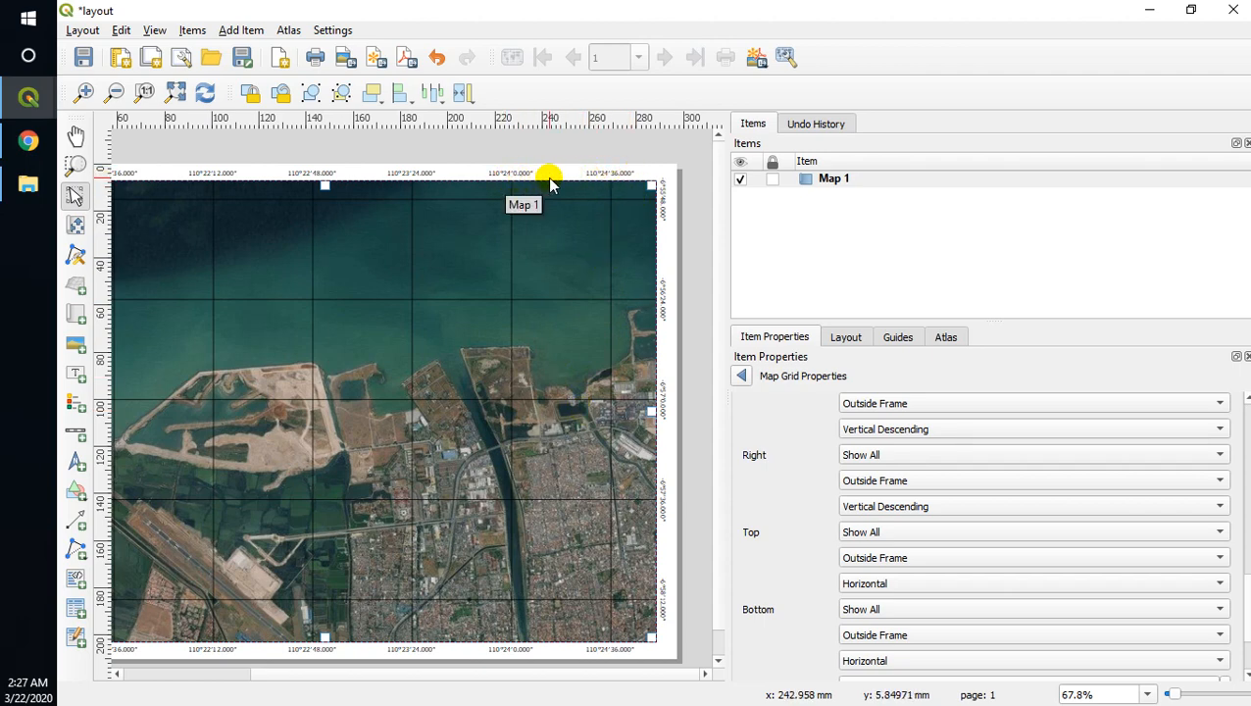
{"action": "left_click", "coordinate": [75, 165]}
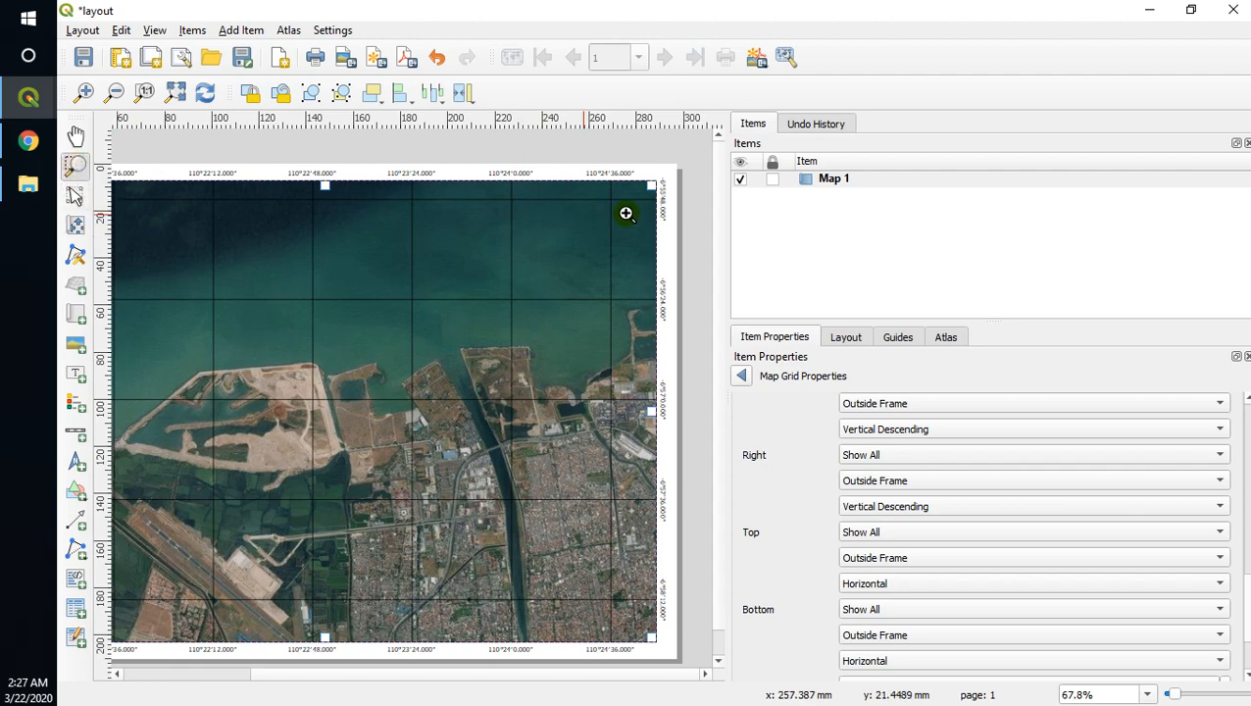
{"action": "left_click_drag", "start_coordinate": [461, 137], "coordinate": [678, 235]}
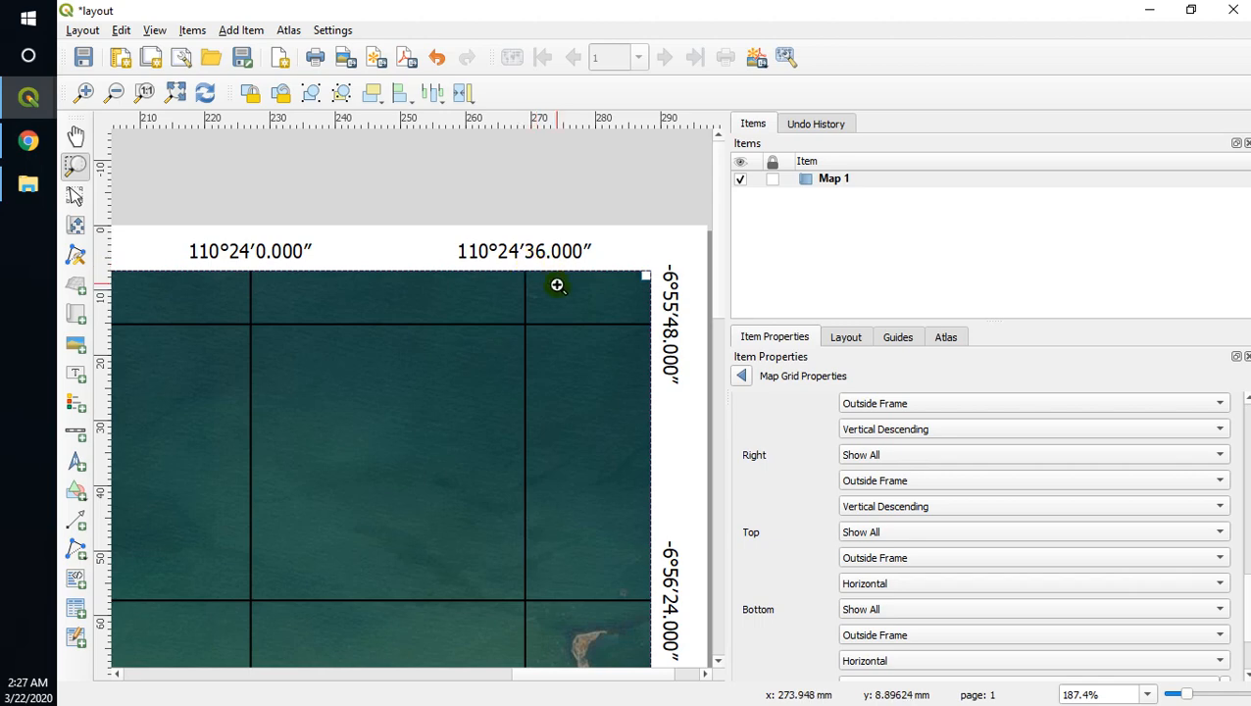
Return from the grid settings to Map 1's main properties and set the map scale to 25000
{"action": "left_click_drag", "start_coordinate": [1238, 600], "coordinate": [1238, 431]}
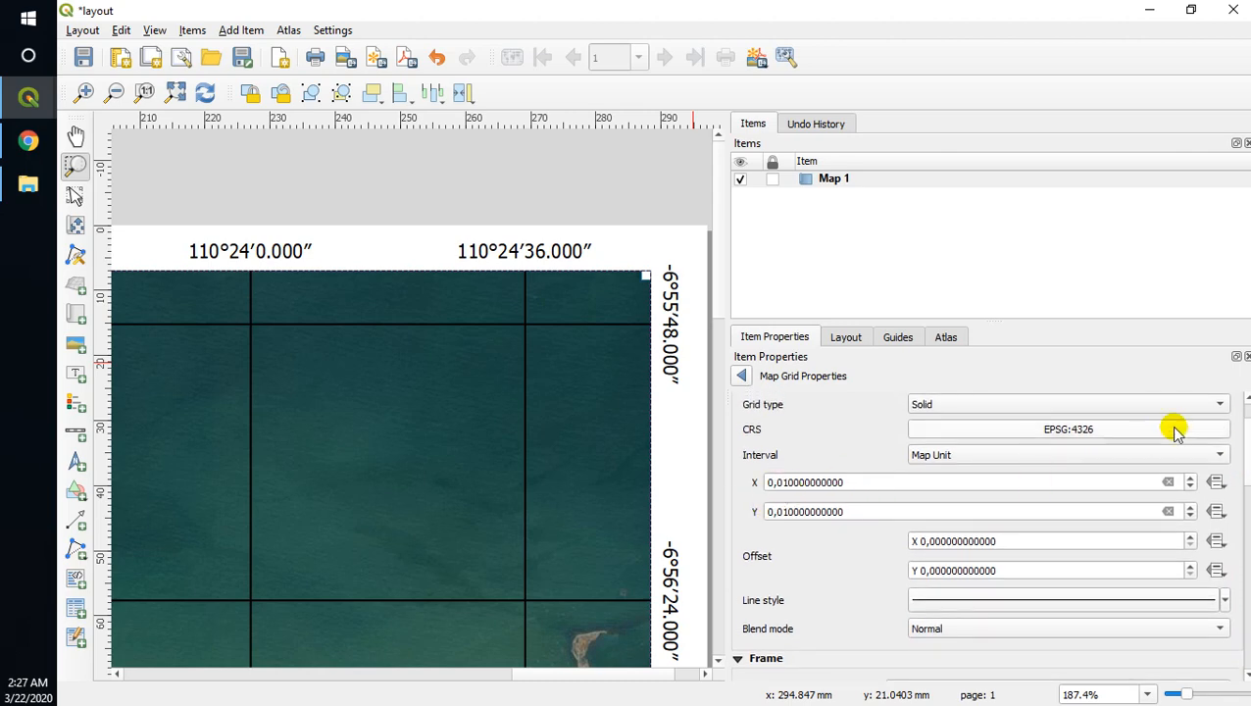
{"action": "scroll", "coordinate": [1239, 436], "scroll_direction": "up", "scroll_amount": 2}
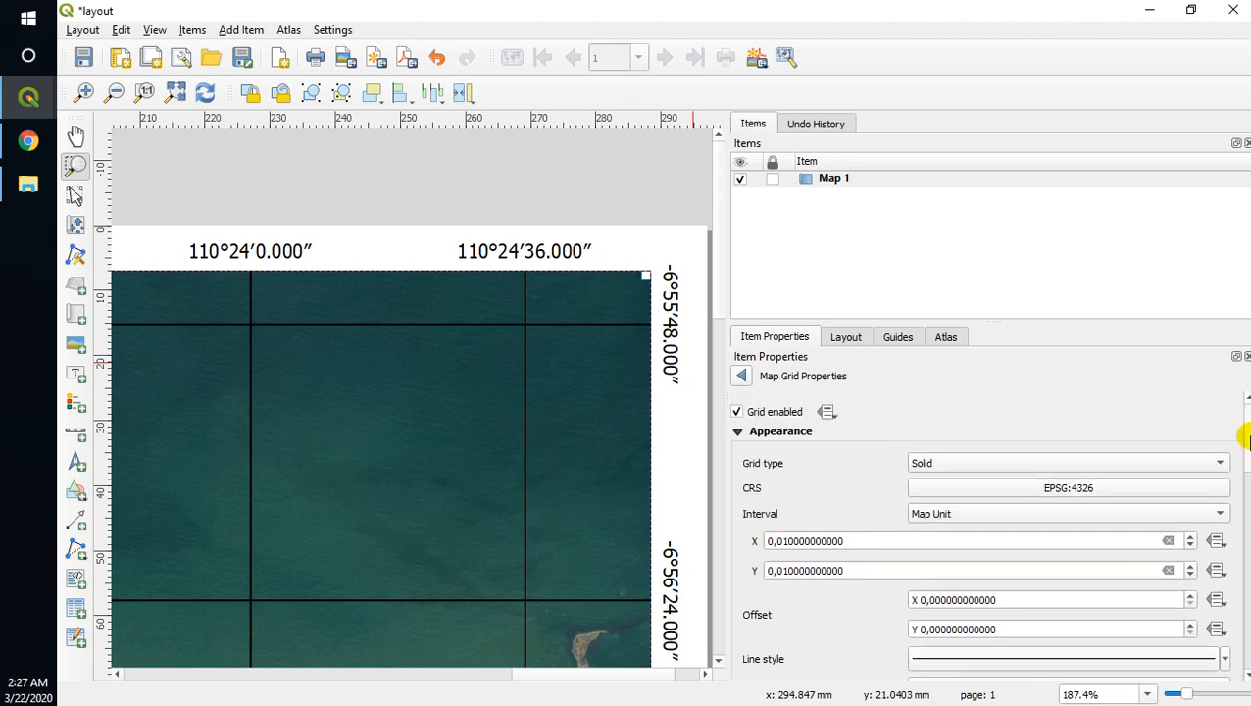
{"action": "left_click", "coordinate": [741, 375]}
{"action": "scroll", "coordinate": [1243, 530], "scroll_direction": "up", "scroll_amount": 10}
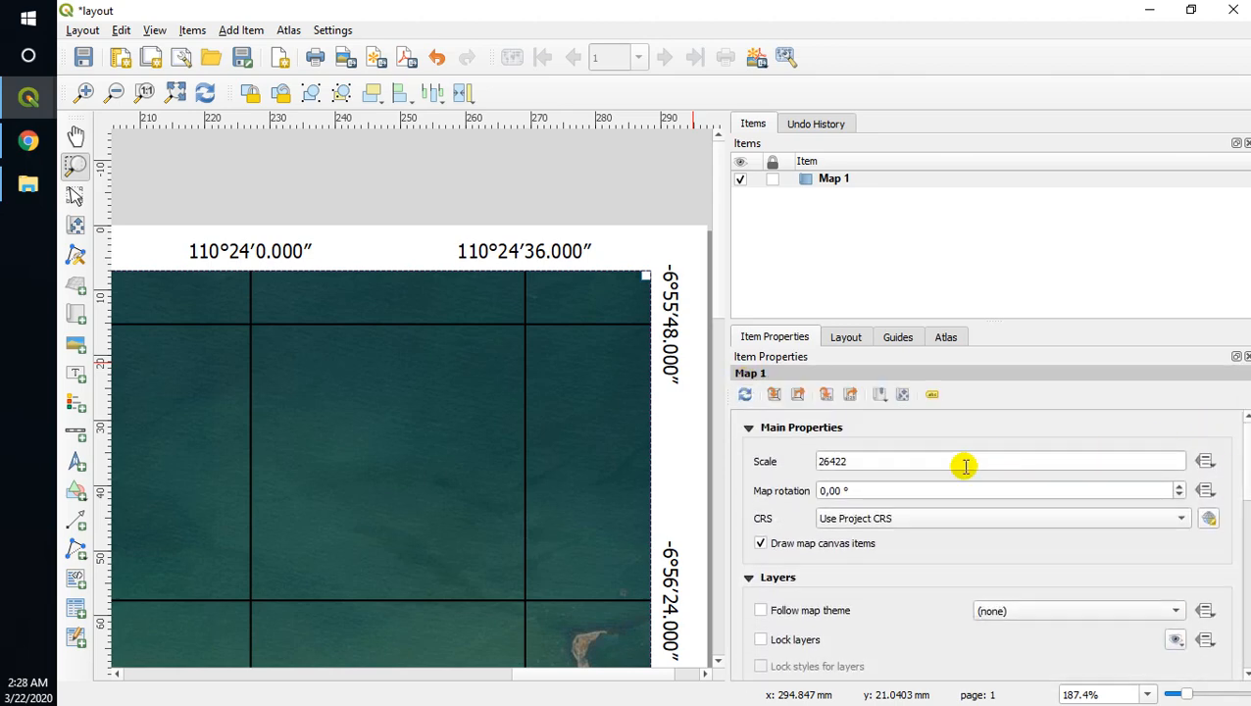
{"action": "double_click", "coordinate": [860, 464]}
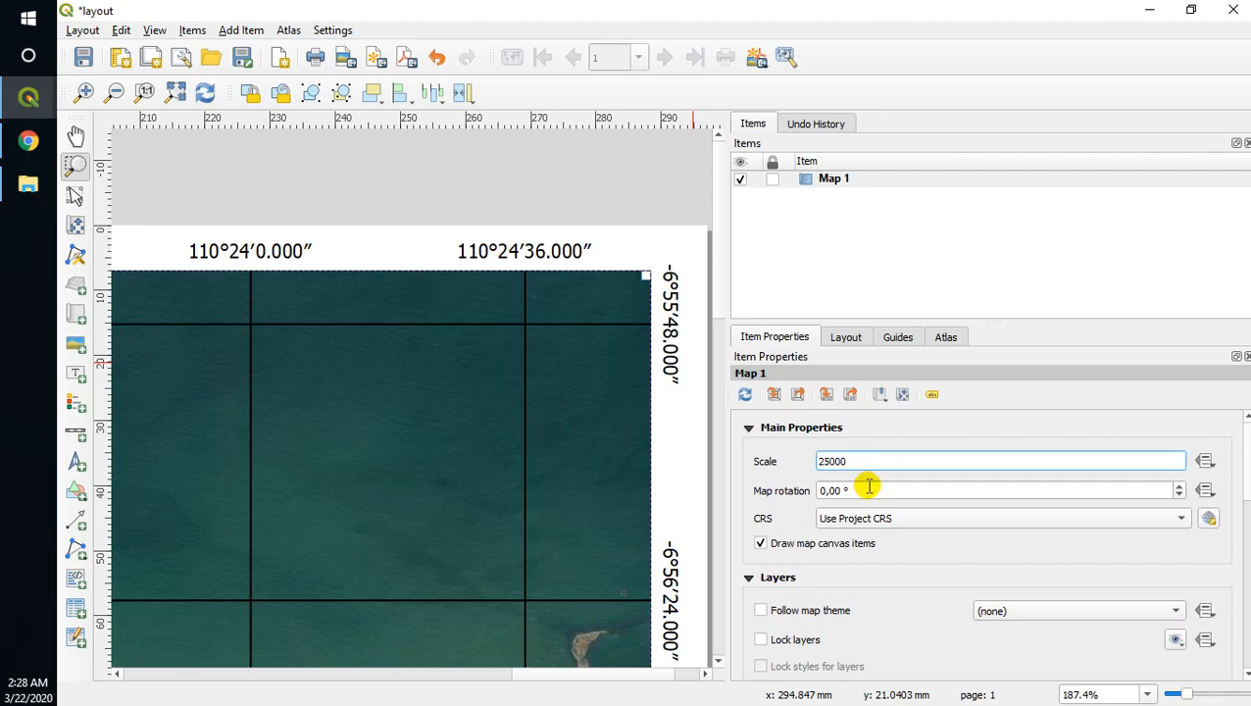
{"action": "left_click", "coordinate": [868, 487]}
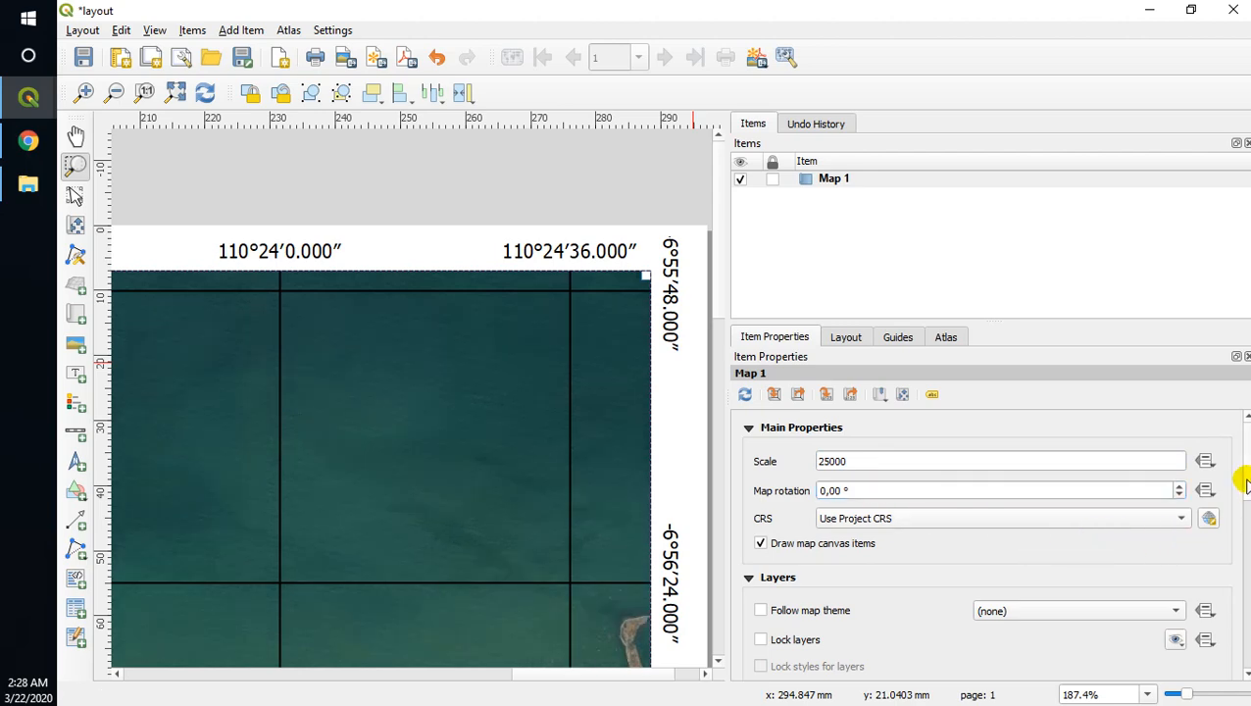
{"action": "scroll", "coordinate": [1243, 490], "scroll_direction": "down", "scroll_amount": 10}
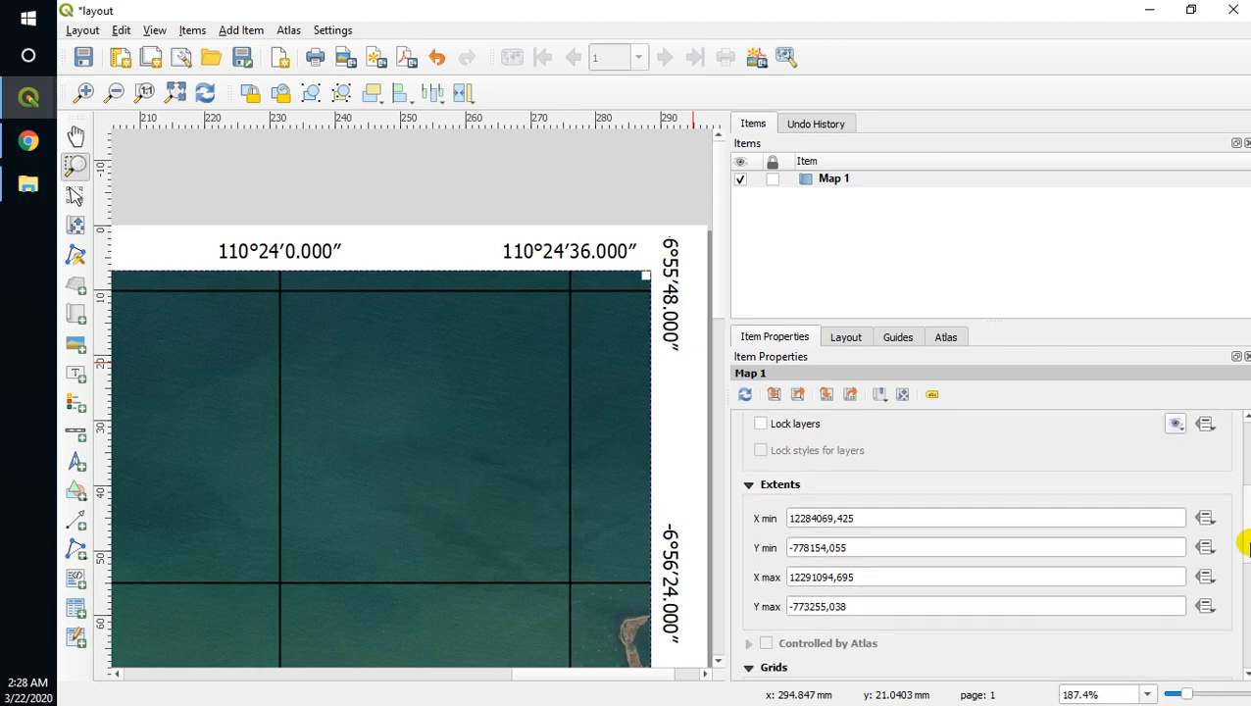
{"action": "left_click", "coordinate": [771, 468]}
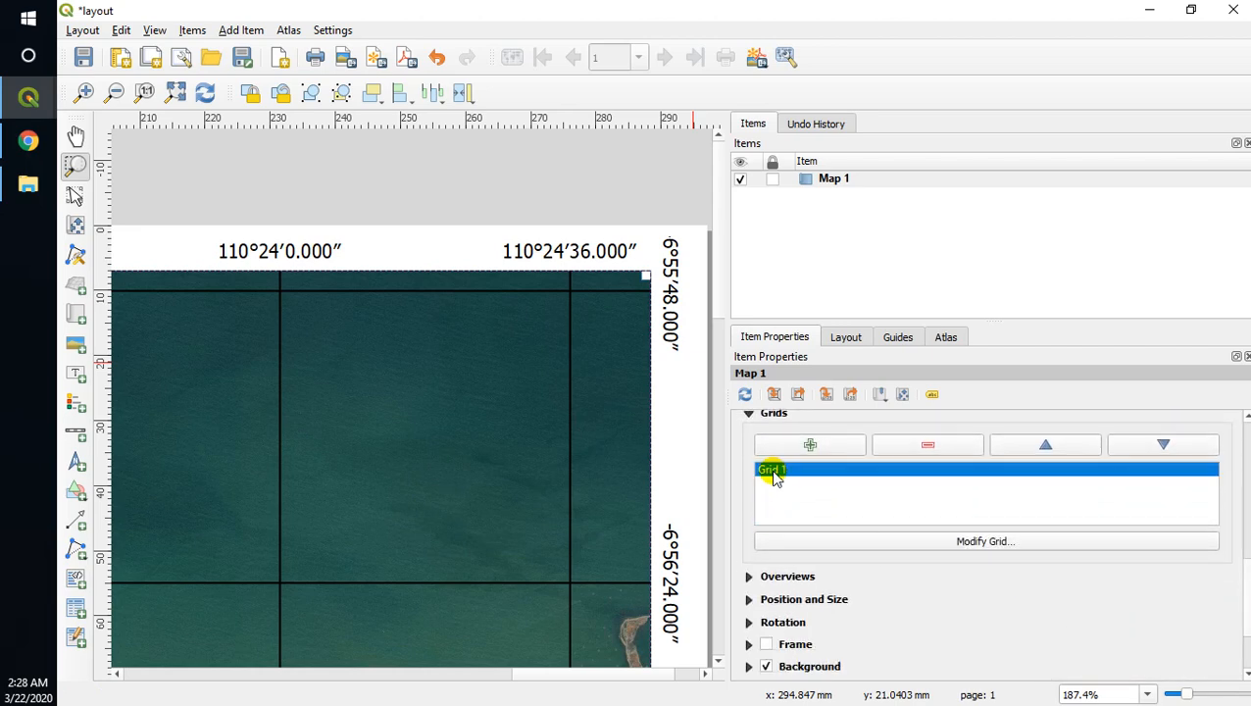
{"action": "left_click", "coordinate": [820, 541]}
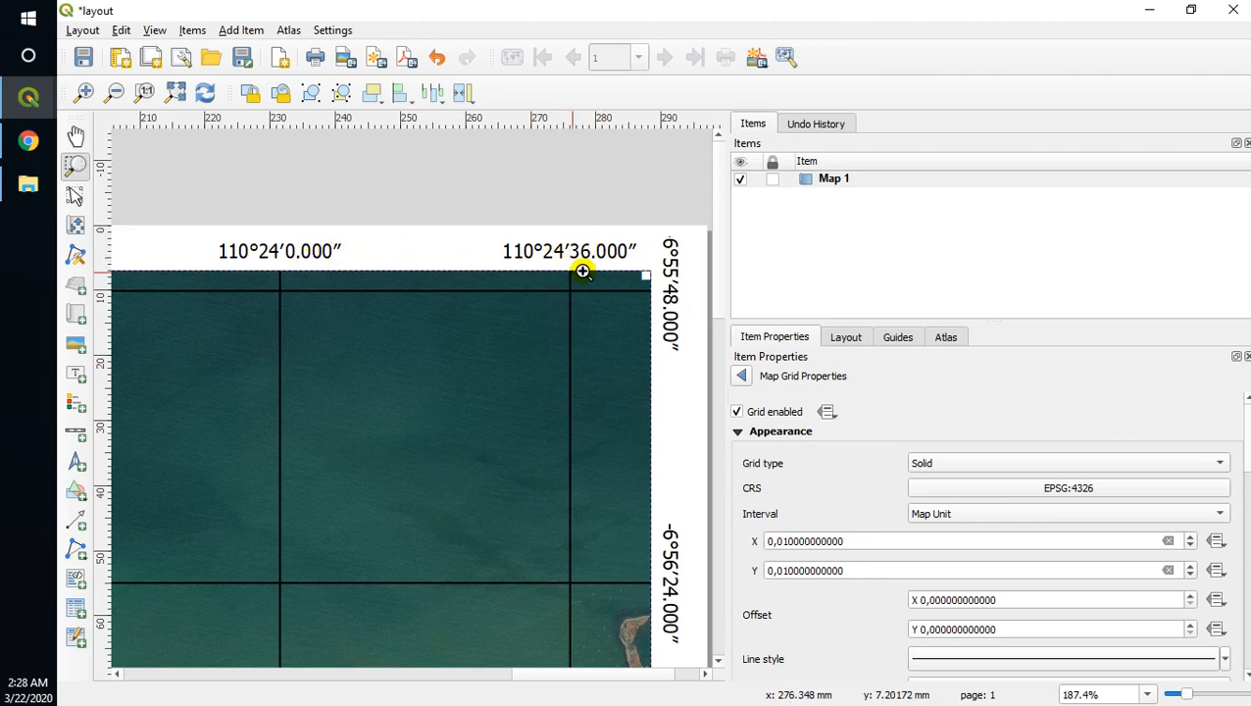
{"action": "left_click", "coordinate": [787, 543]}
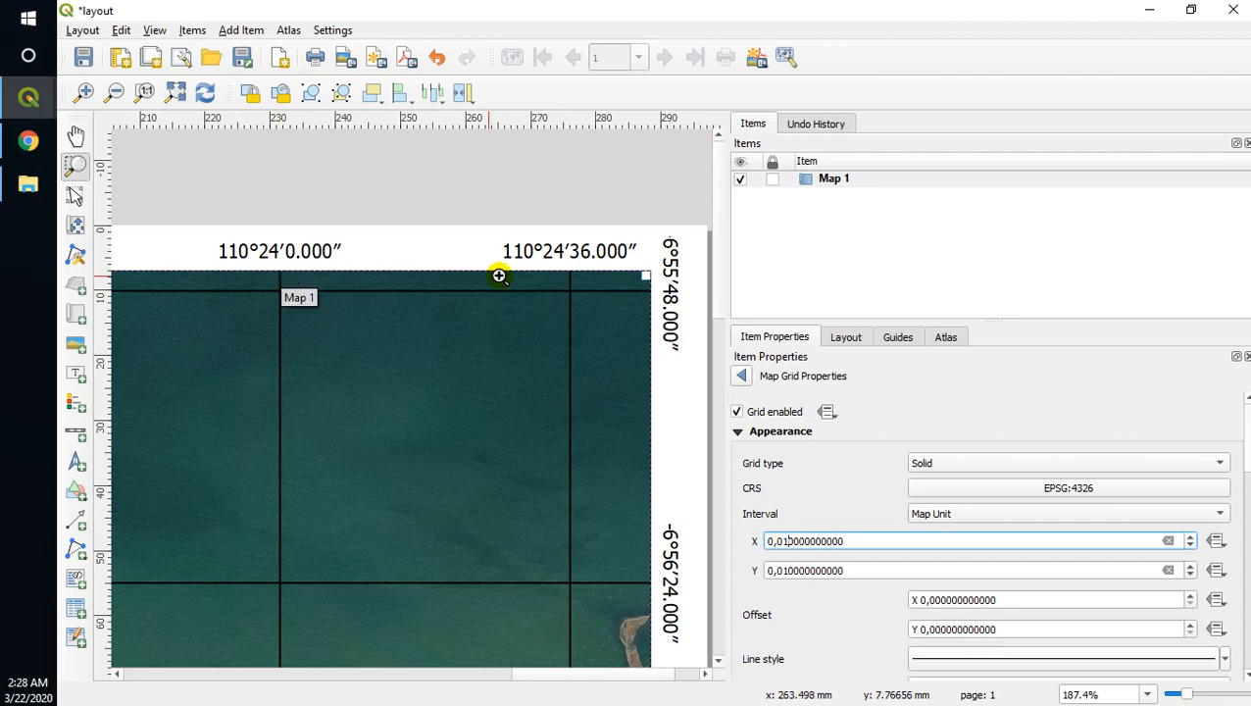
{"action": "left_click", "coordinate": [790, 544]}
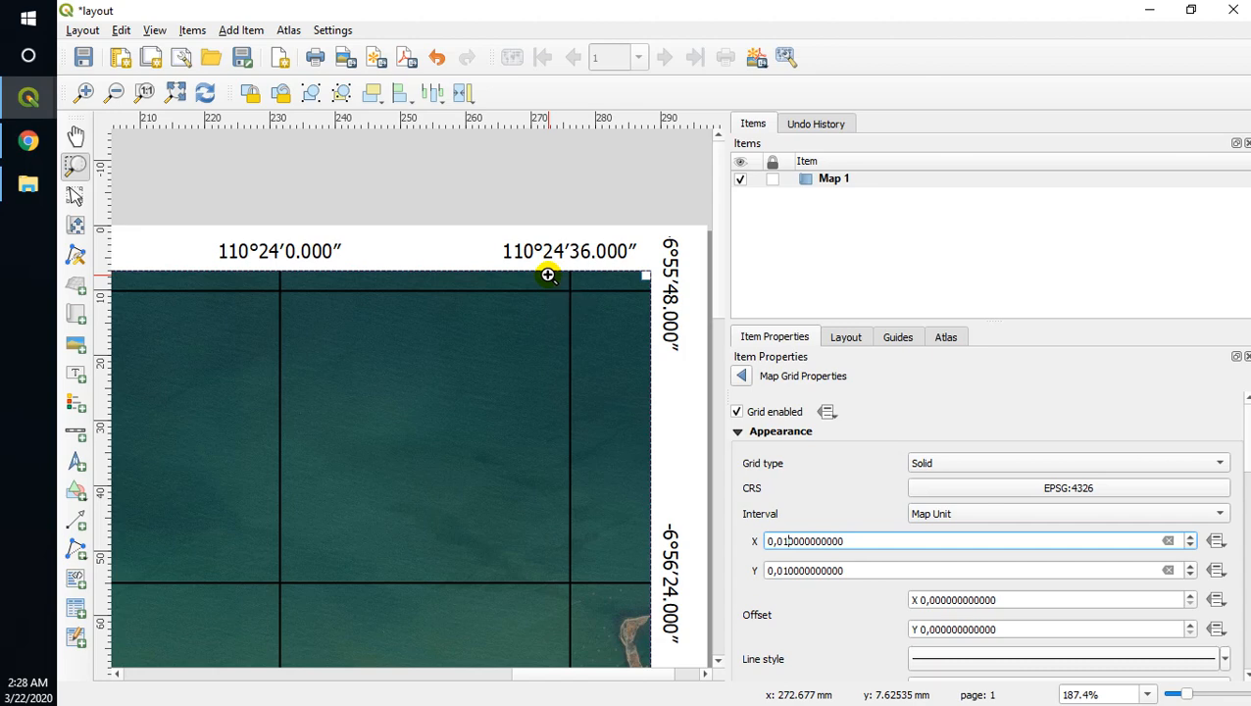
{"action": "left_click", "coordinate": [782, 541]}
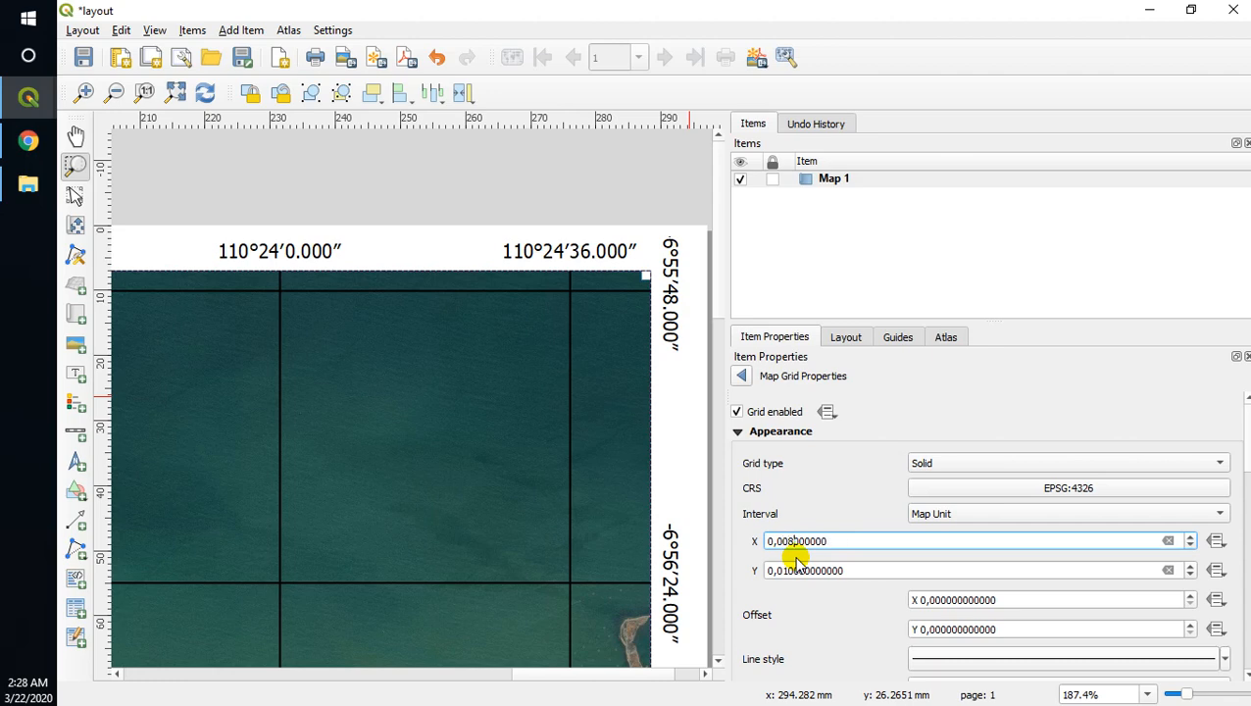
{"action": "type", "text": "0833333333"}
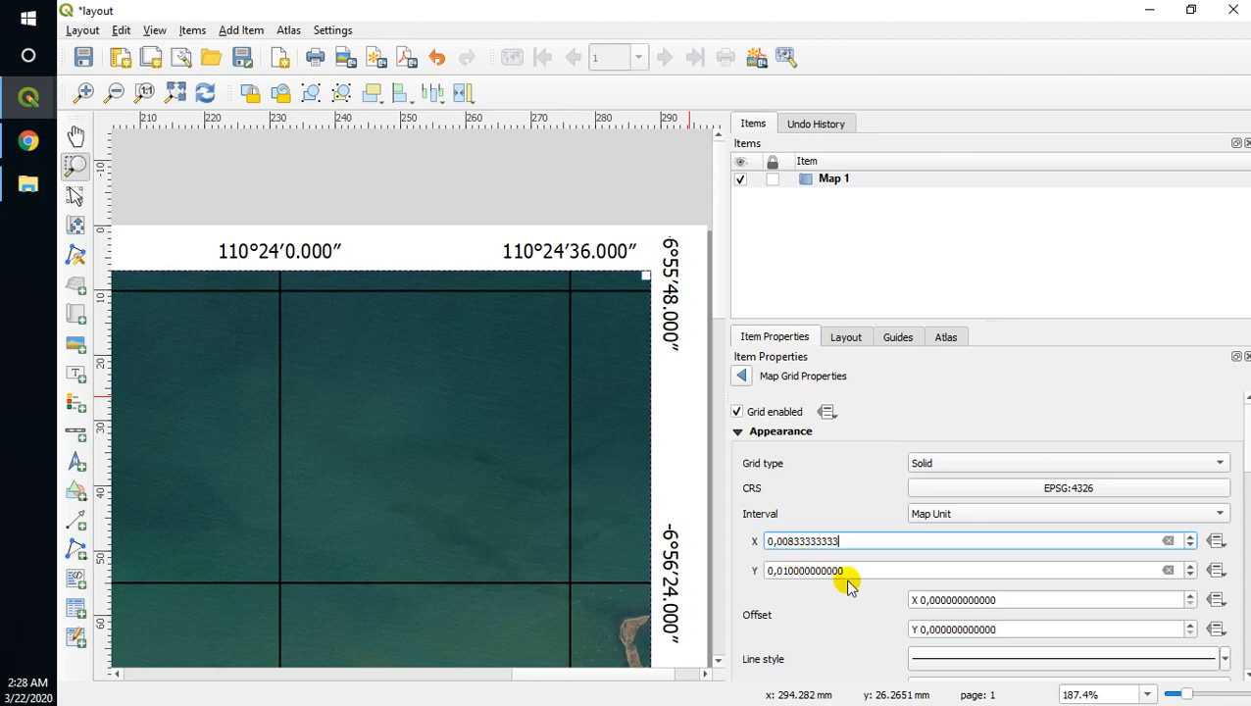
{"action": "left_click", "coordinate": [860, 572]}
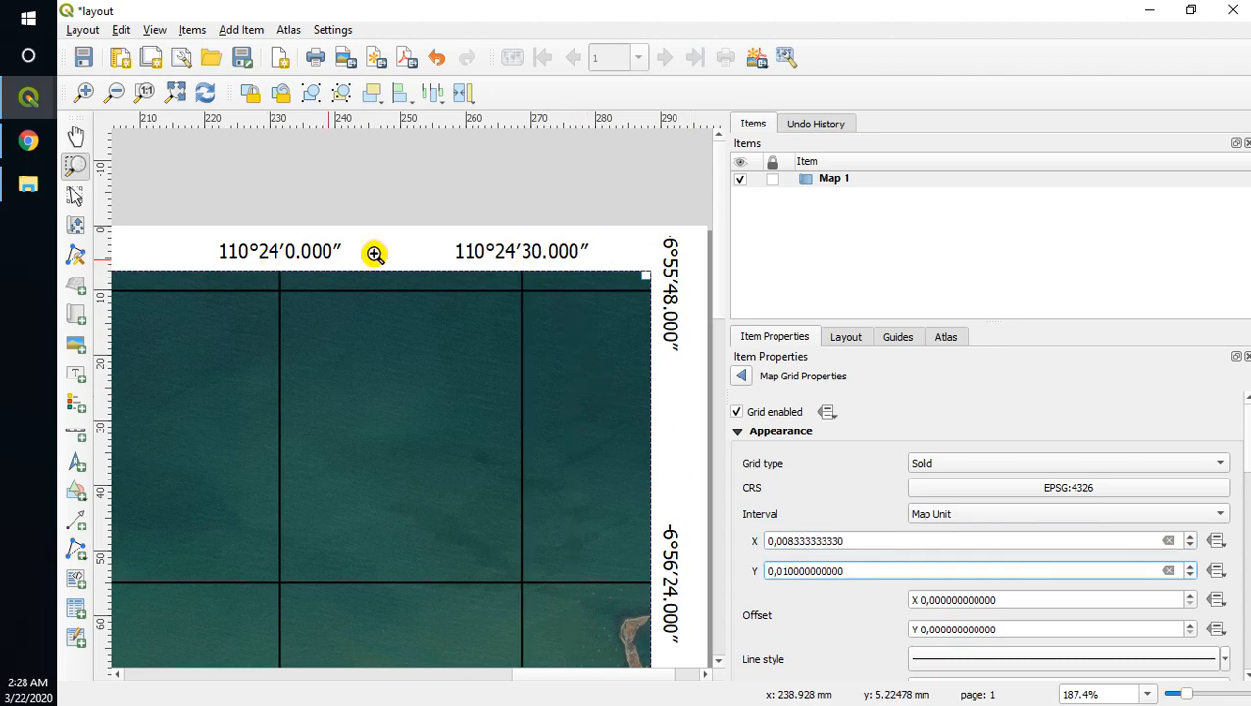